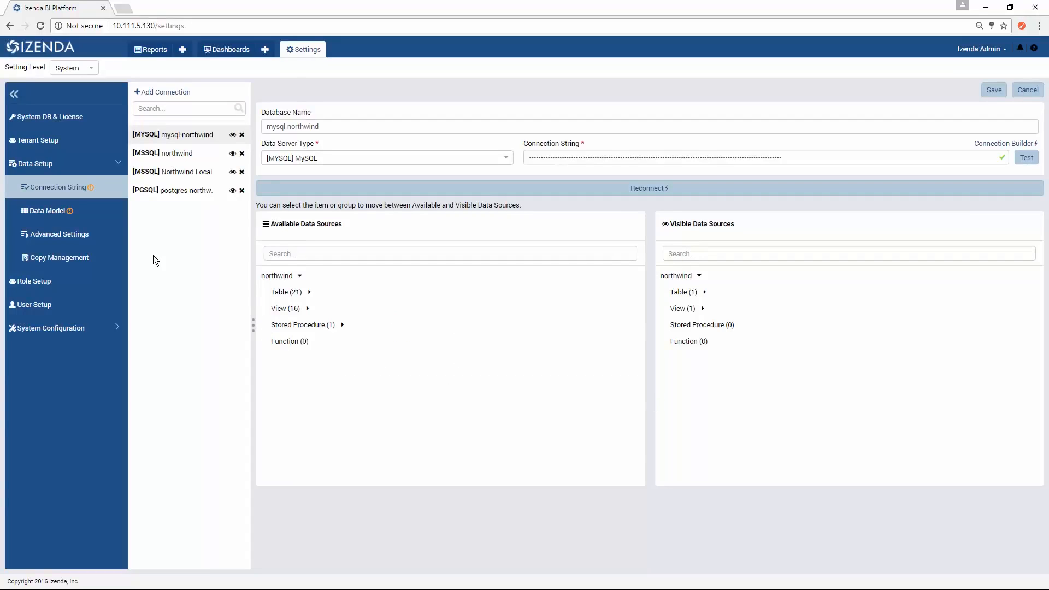
In the data model's tables, create a Sales category and assign it to dbo.EmployeeTerritories.
left_click(90, 218)
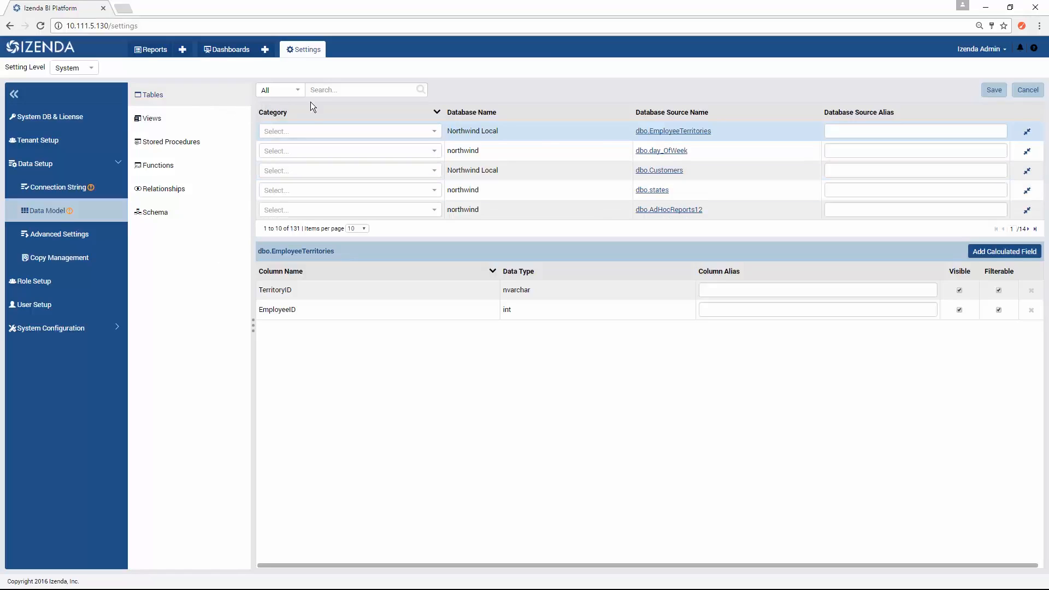
left_click(317, 131)
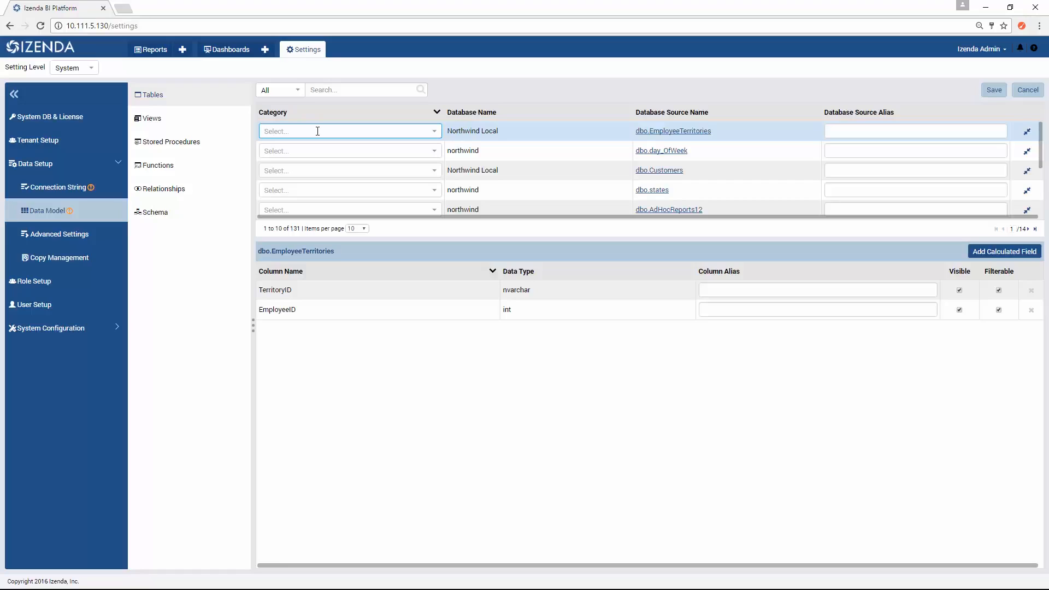
type("Sales")
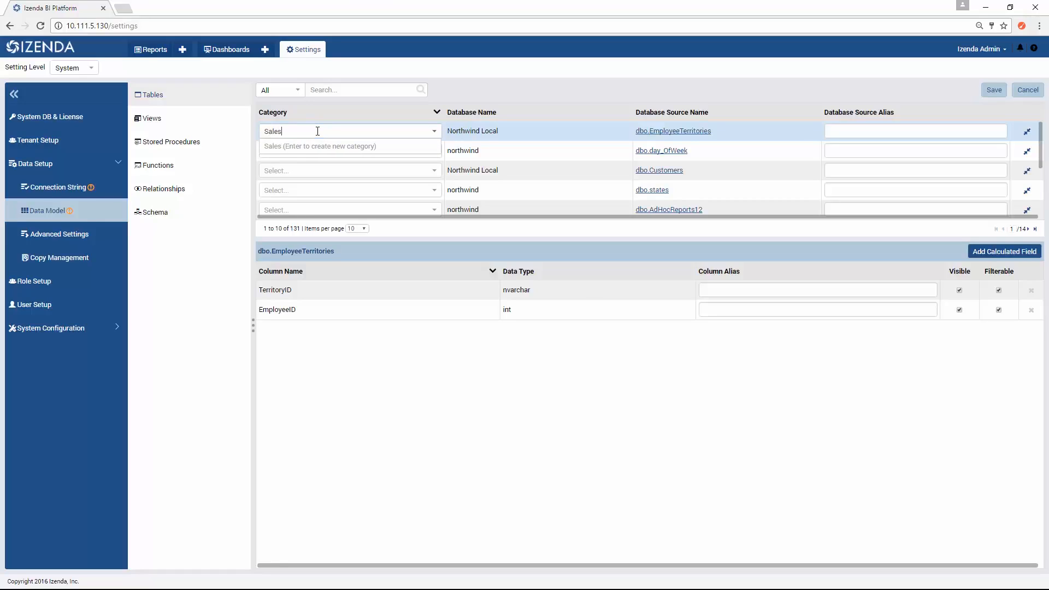
key("Return")
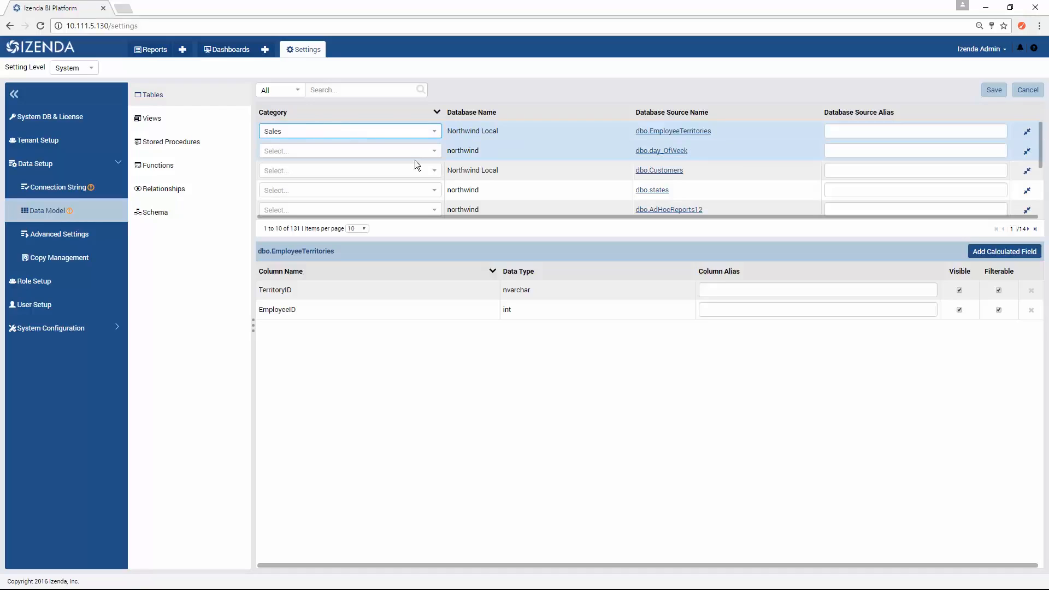
left_click(440, 152)
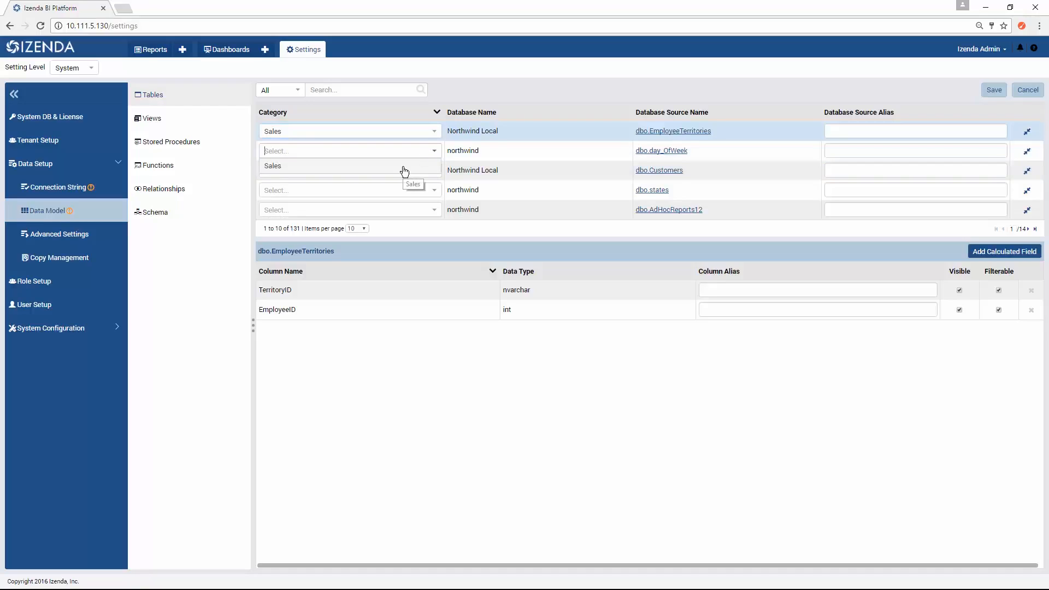
left_click(434, 153)
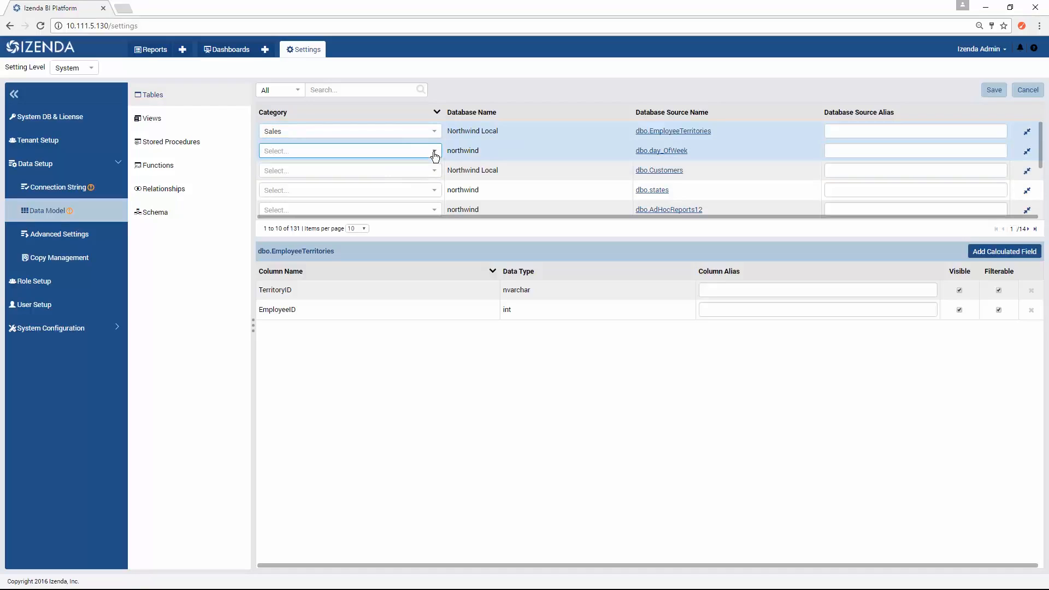
left_click(436, 172)
left_click(437, 174)
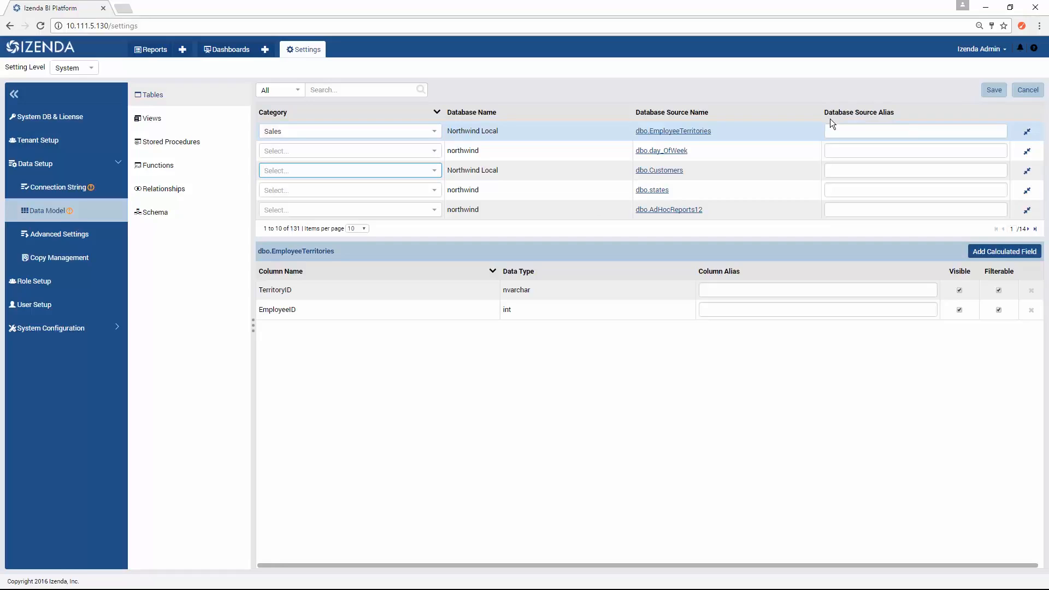
Give the dbo.day_OfWeek table the database source alias Day of Week.
left_click(838, 150)
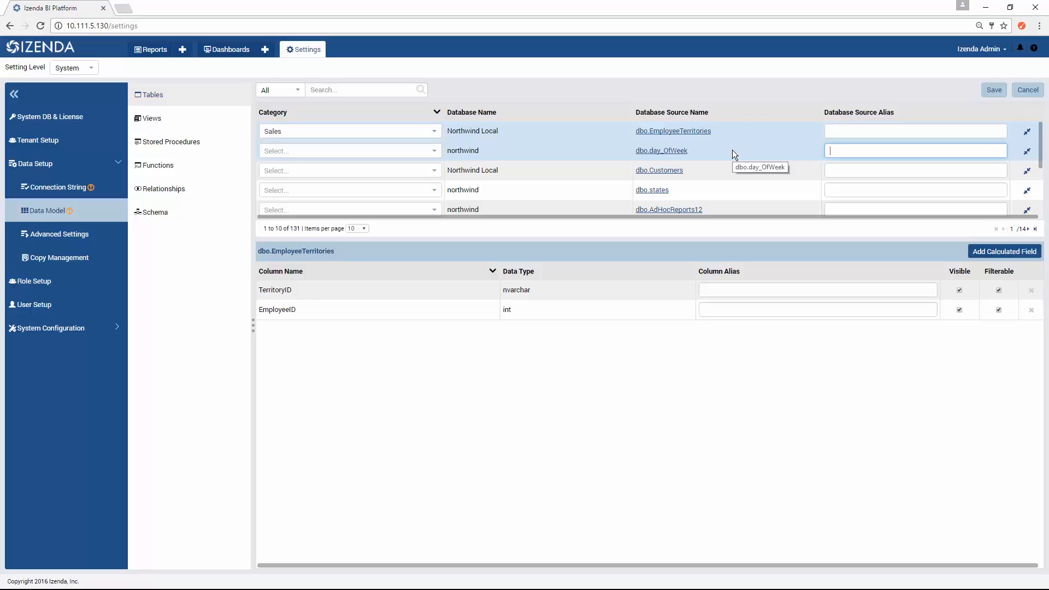
type("Day of Week")
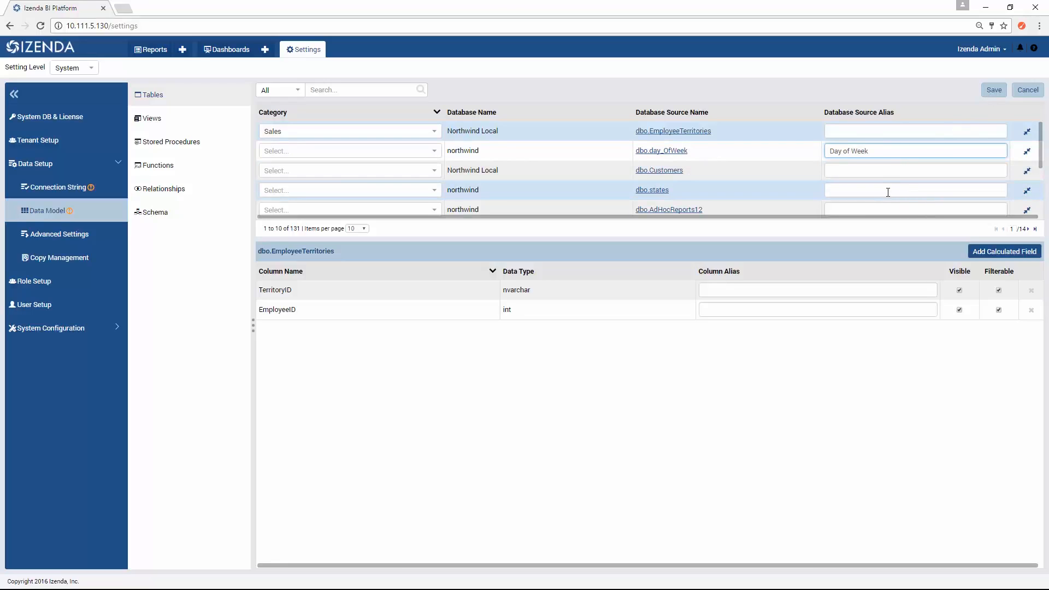
View the columns of the dbo.Customers, dbo.states and dbo.AdHocReports12 tables.
left_click(670, 172)
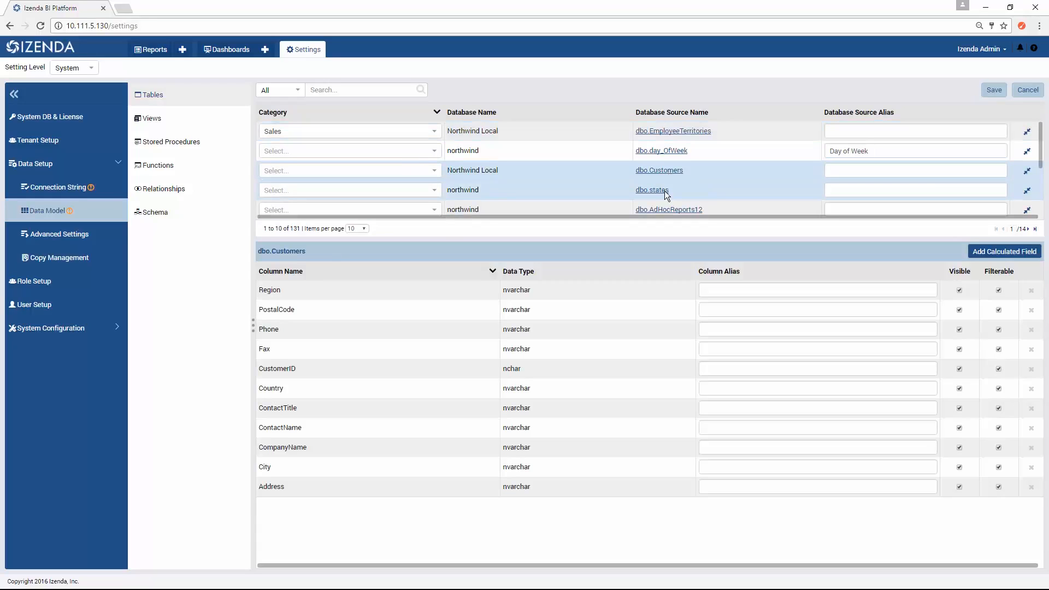
left_click(665, 191)
left_click(665, 211)
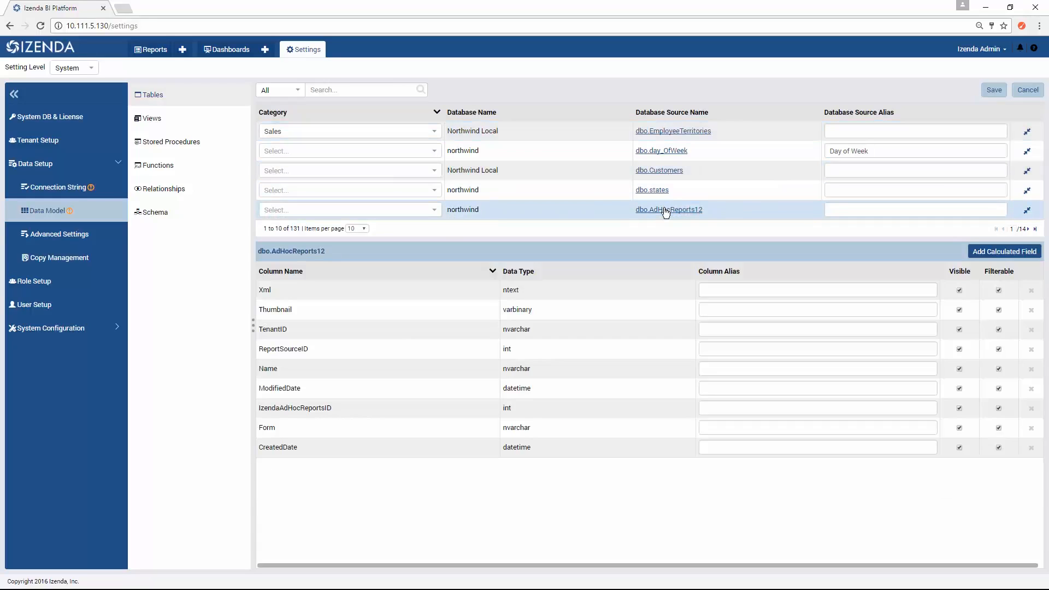
In the dbo.Territories table, make TerritoryID not visible and make TerritoryDescription and RegionID not filterable.
scroll(666, 211, "down", 2)
scroll(656, 177, "down", 2)
left_click(657, 170)
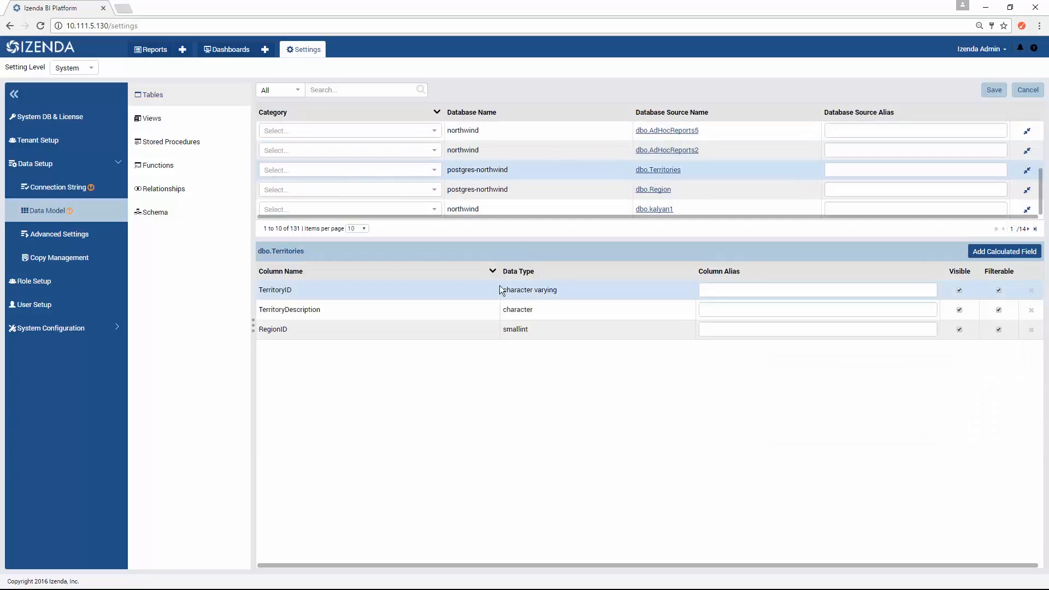
left_click(960, 290)
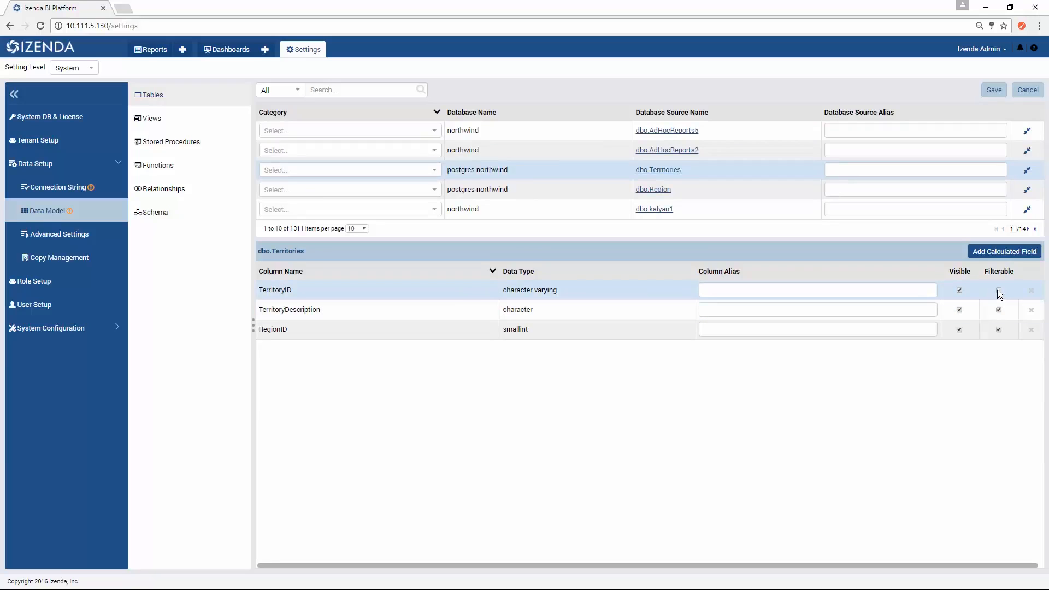
left_click(998, 289)
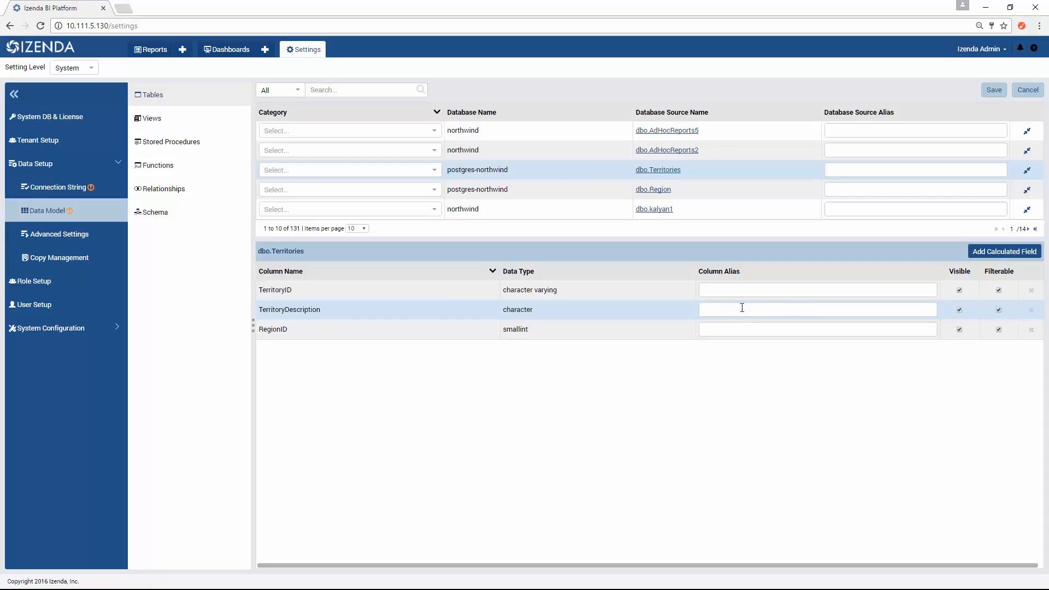
left_click(960, 290)
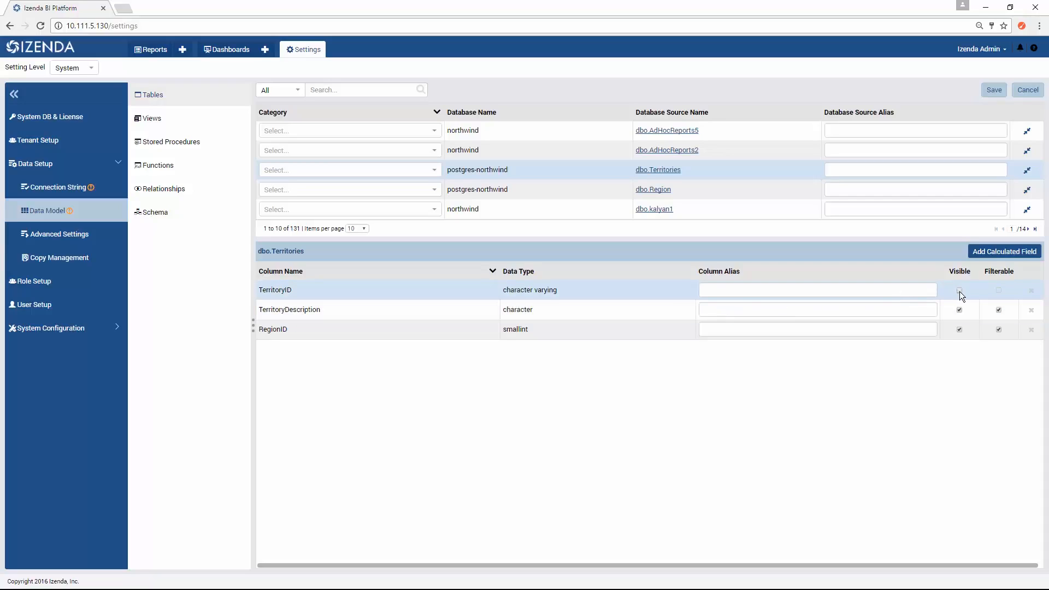
left_click(998, 309)
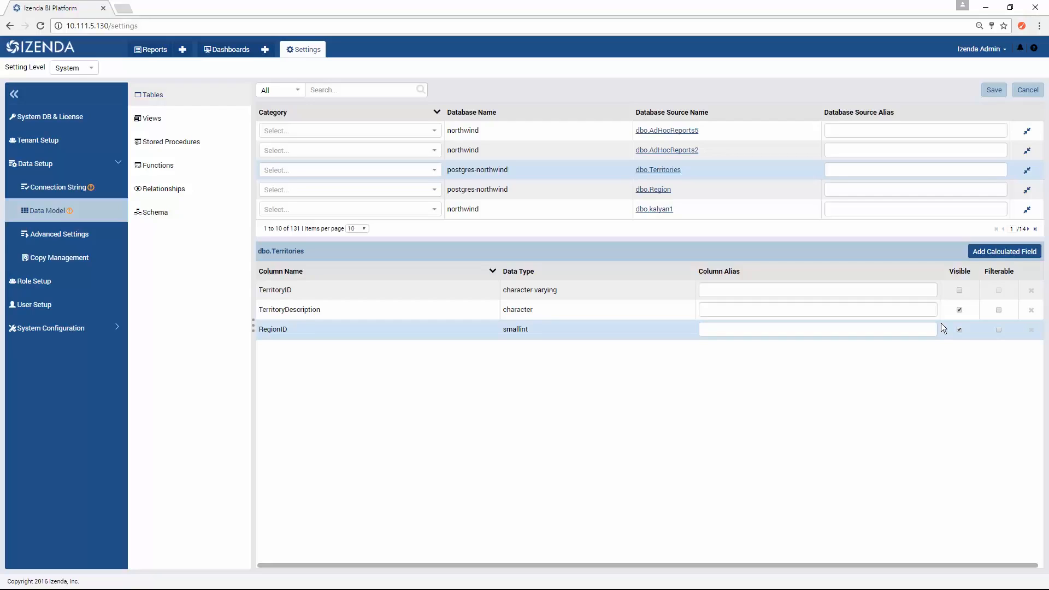
Start a calculated field for dbo.Territories and examine the field names and functions/operators available for its expression.
left_click(995, 252)
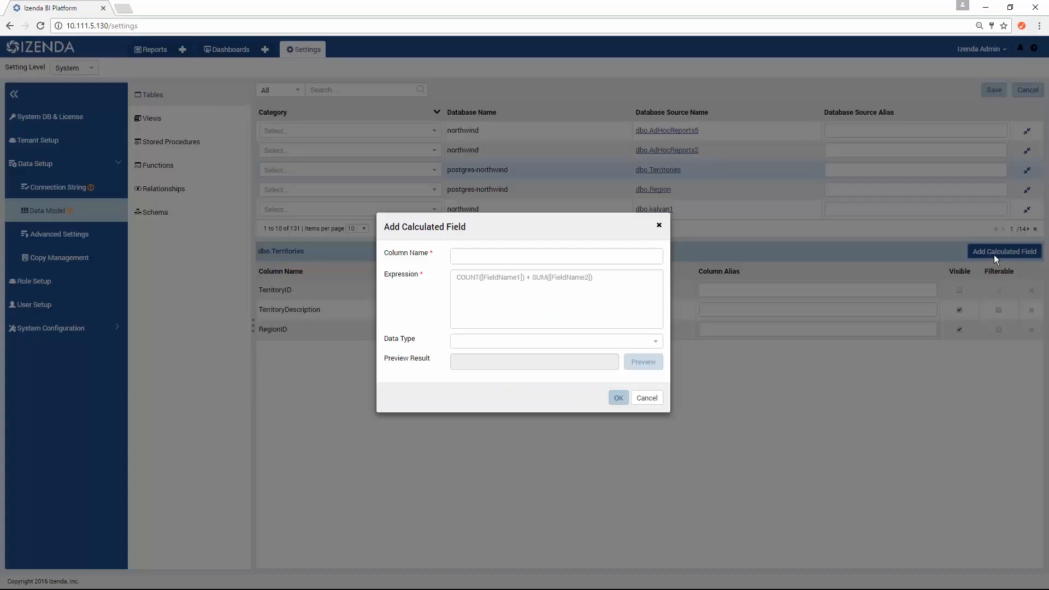
left_click(614, 263)
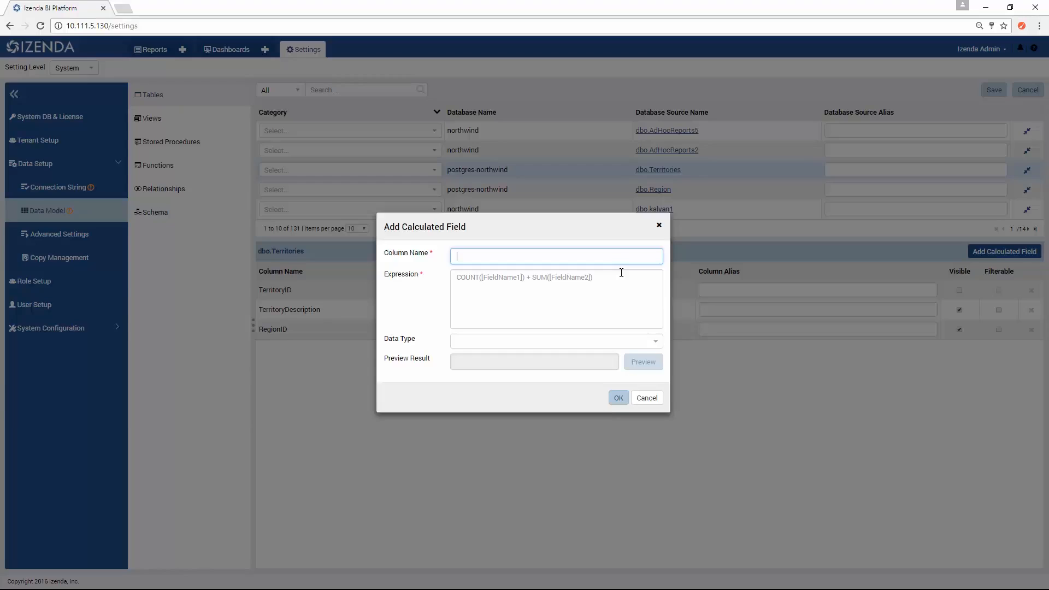
left_click(462, 289)
left_click(462, 288)
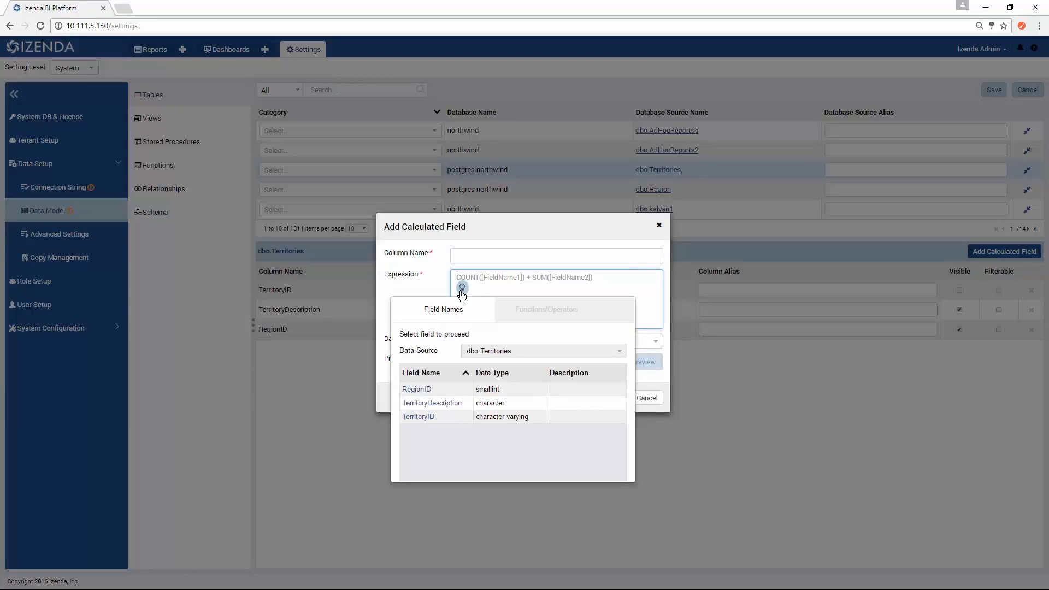
left_click(537, 310)
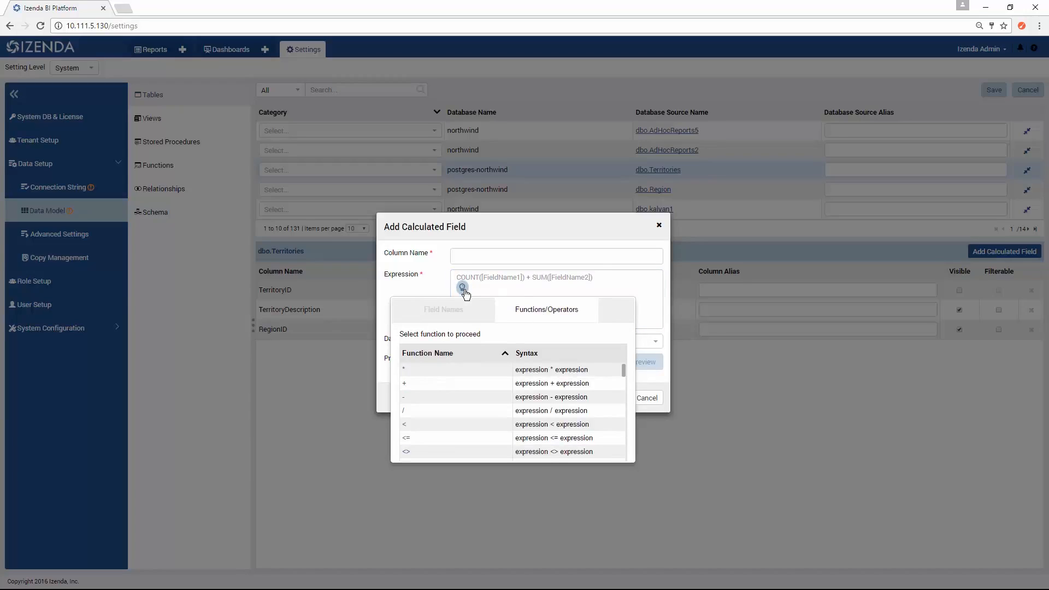
scroll(552, 433, "down", 2)
left_click_drag(624, 384, 630, 429)
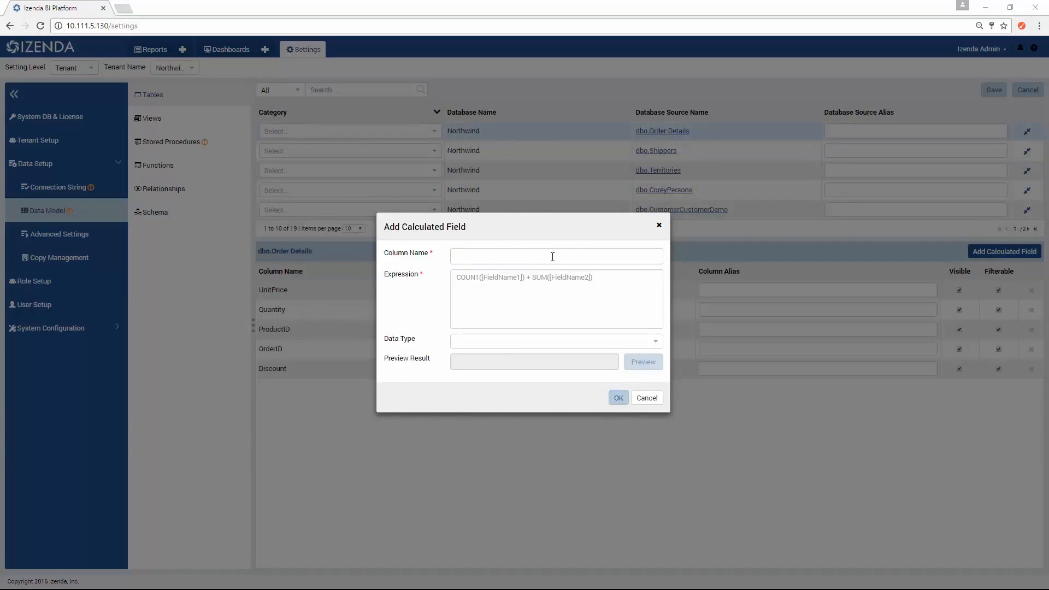
Name the dbo.Order Details calculated field TotalPrice and build its expression from Quantity, the * operator and UnitPrice.
left_click(552, 257)
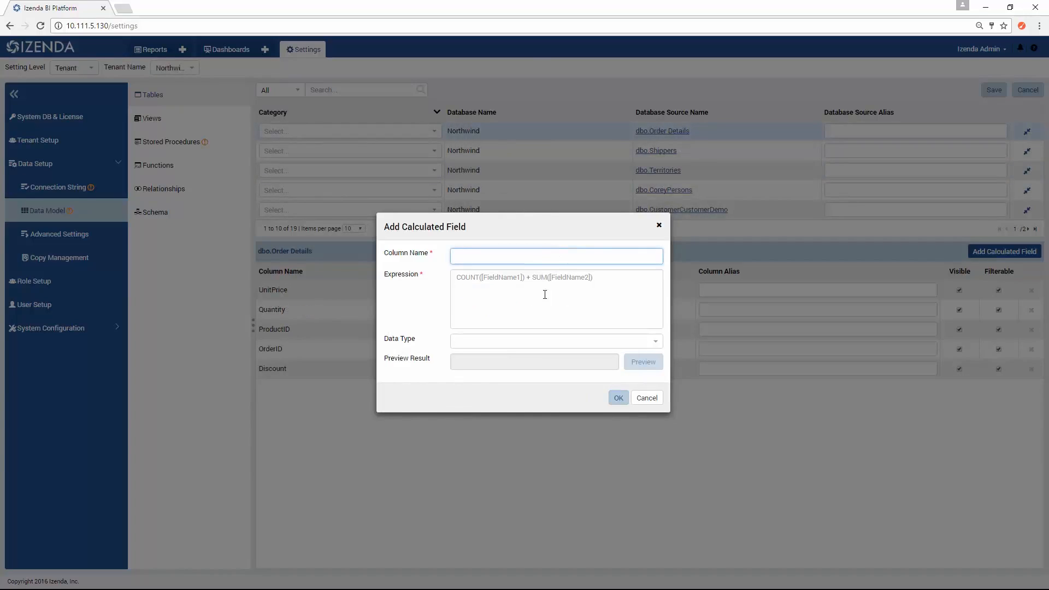
type("TotalPrice")
left_click(538, 295)
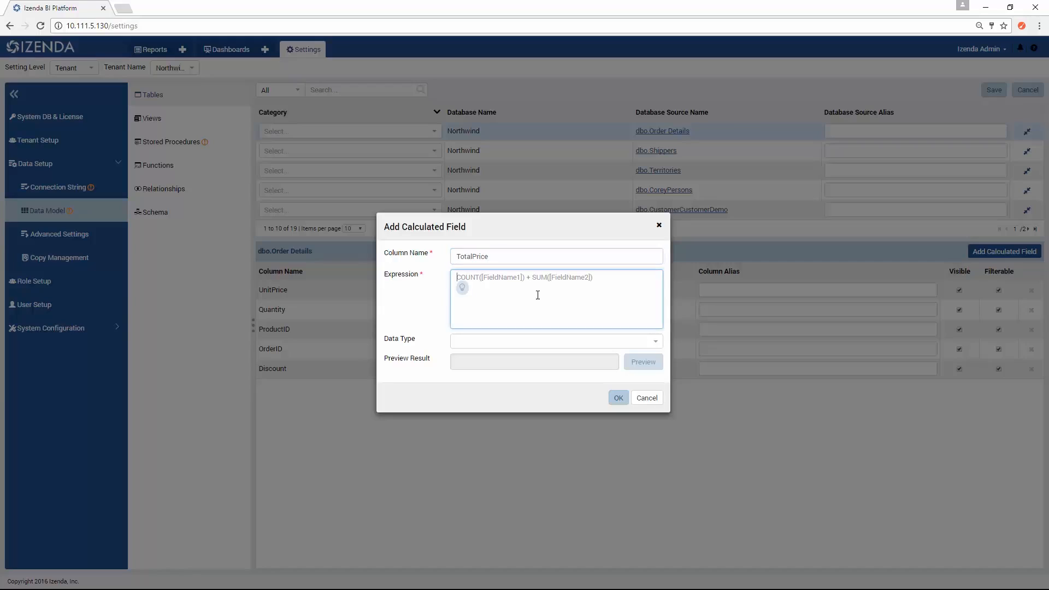
left_click(462, 288)
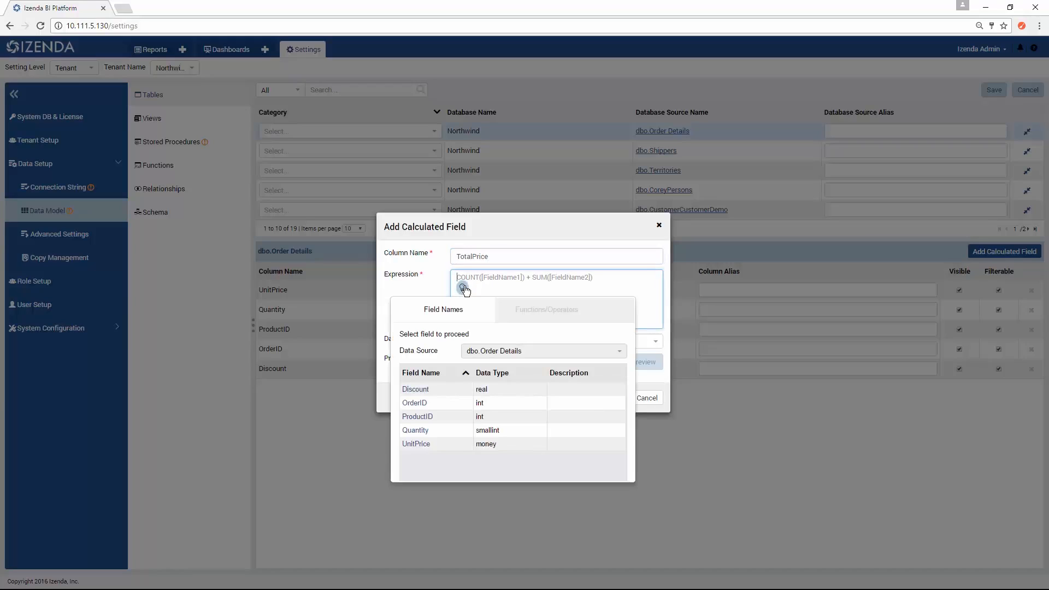
left_click(415, 430)
left_click(462, 288)
left_click(546, 309)
left_click(458, 398)
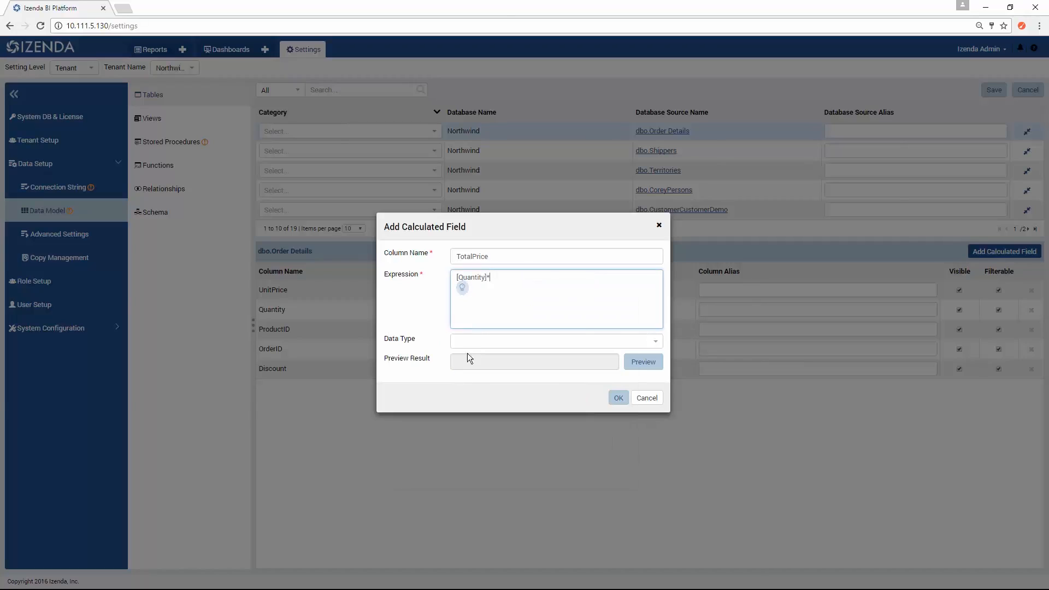
left_click(461, 288)
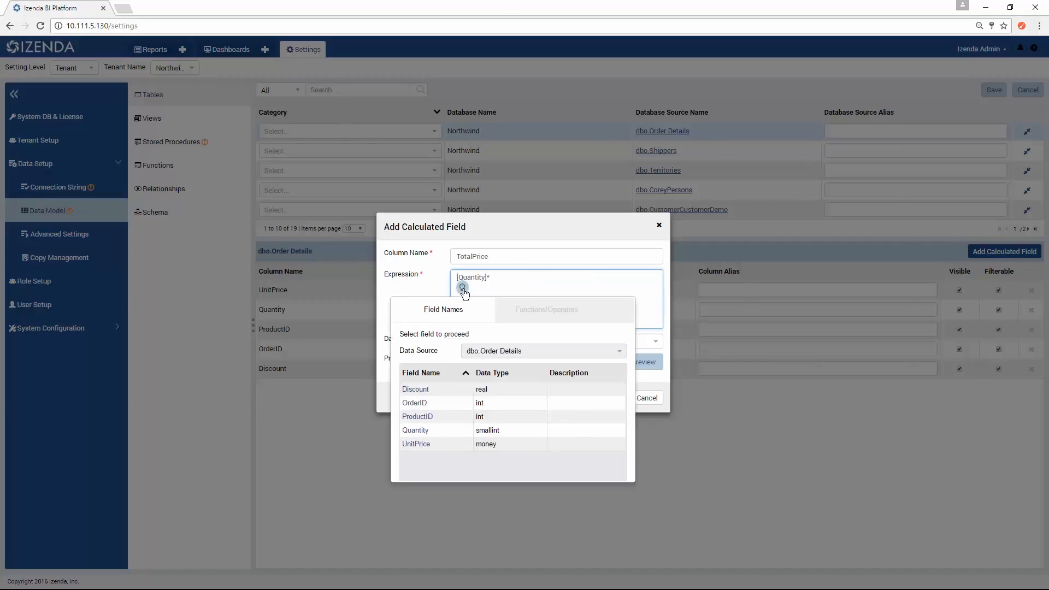
left_click(432, 445)
Set the TotalPrice field's data type to Money, preview its result and add it to the table.
left_click(634, 339)
left_click(587, 426)
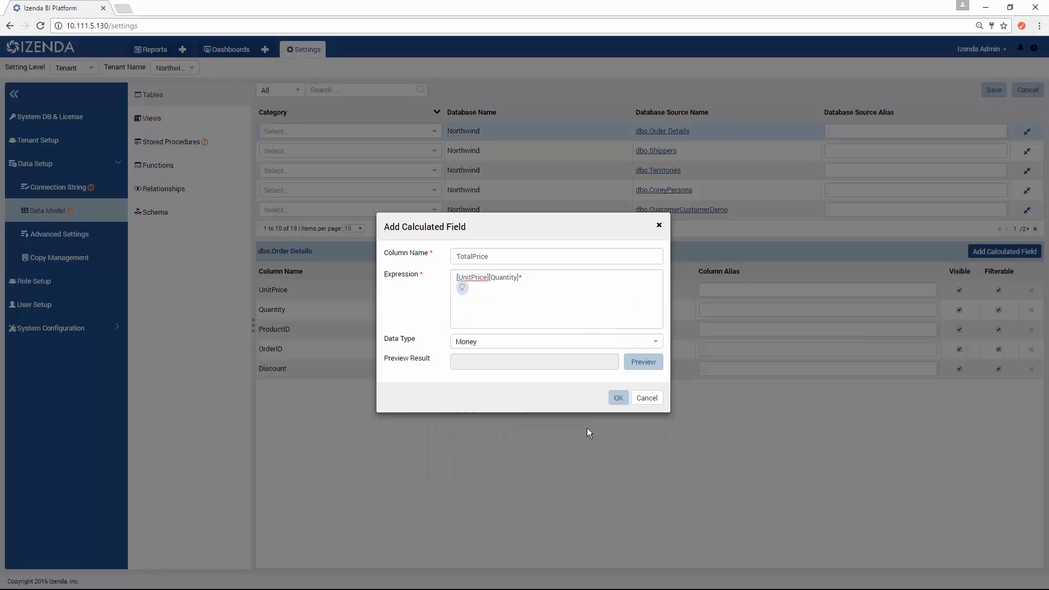
left_click(643, 360)
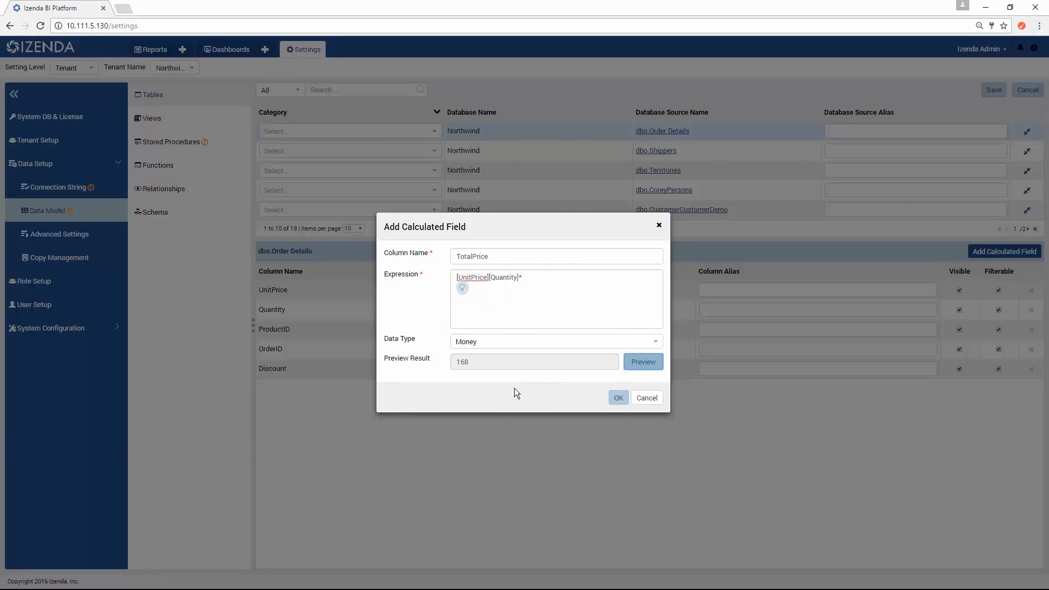
left_click(617, 399)
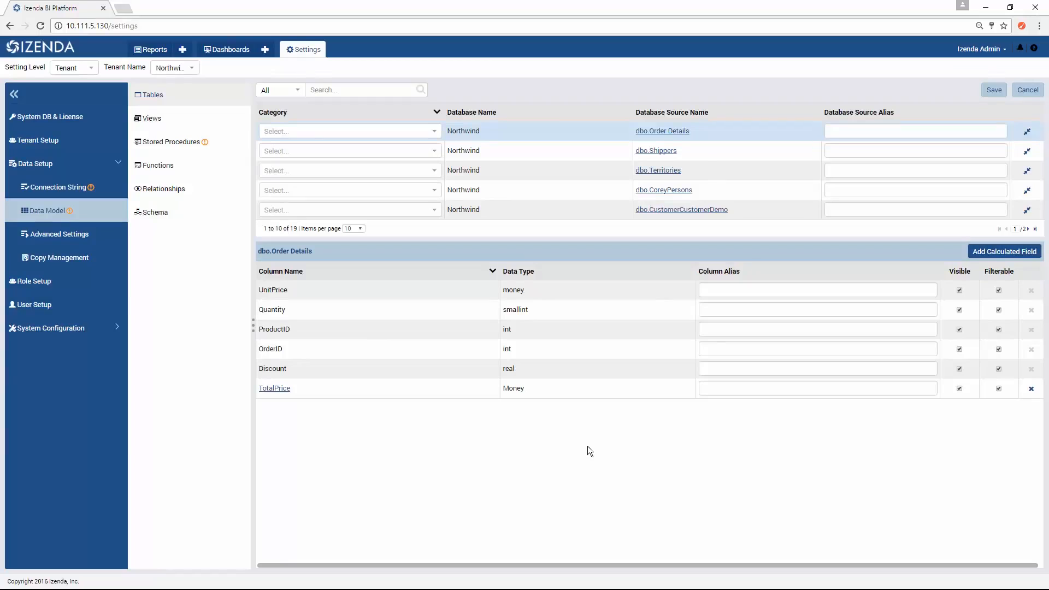
Look at the data model's views, and change the stored procedure dbo.CustOrdersDetail to dynamic.
left_click(164, 118)
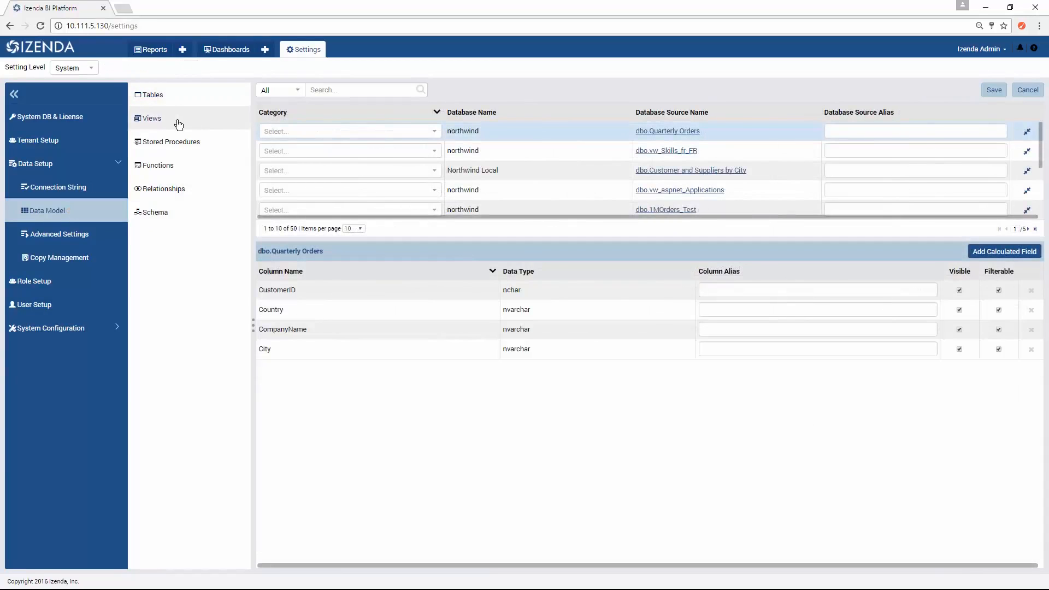
left_click(182, 143)
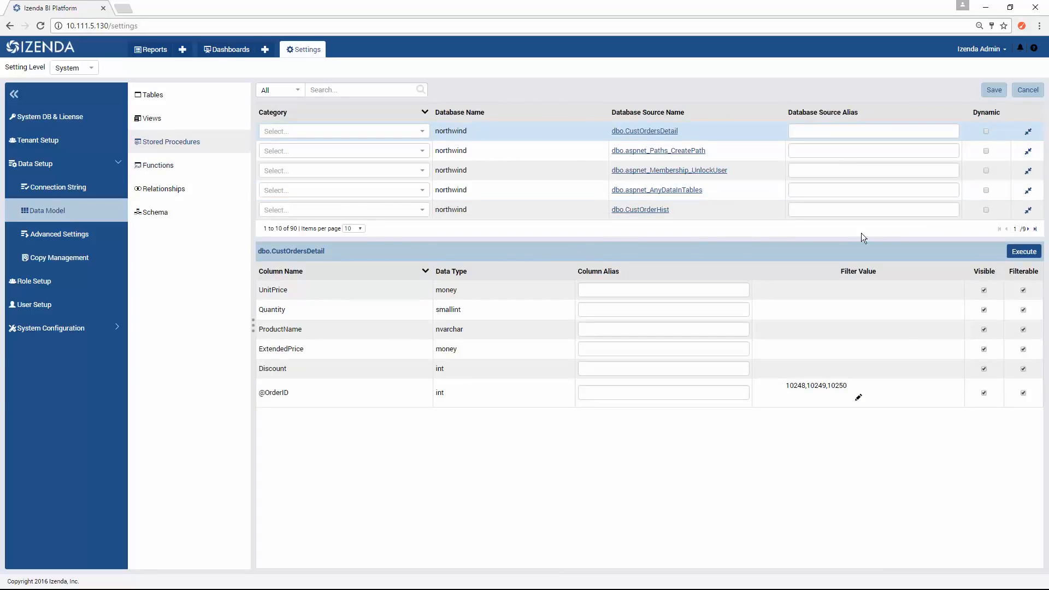
left_click(985, 131)
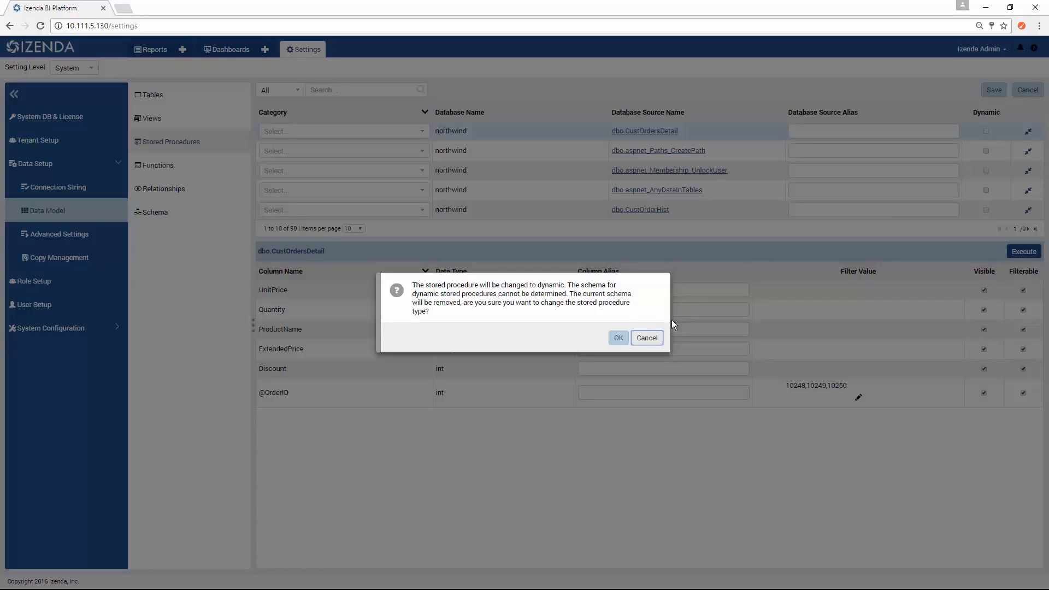
left_click(617, 338)
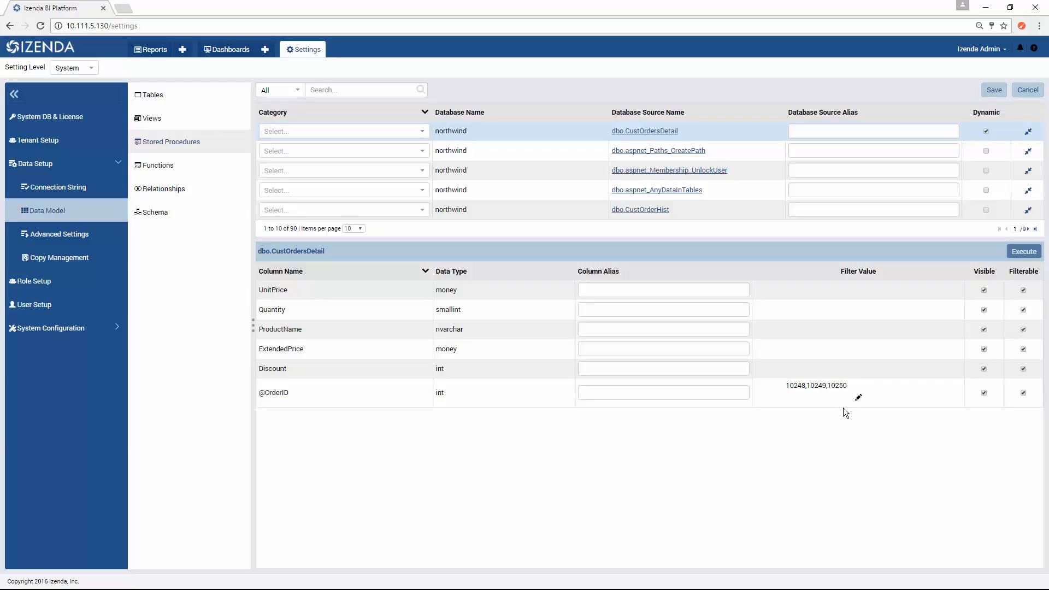
left_click(857, 398)
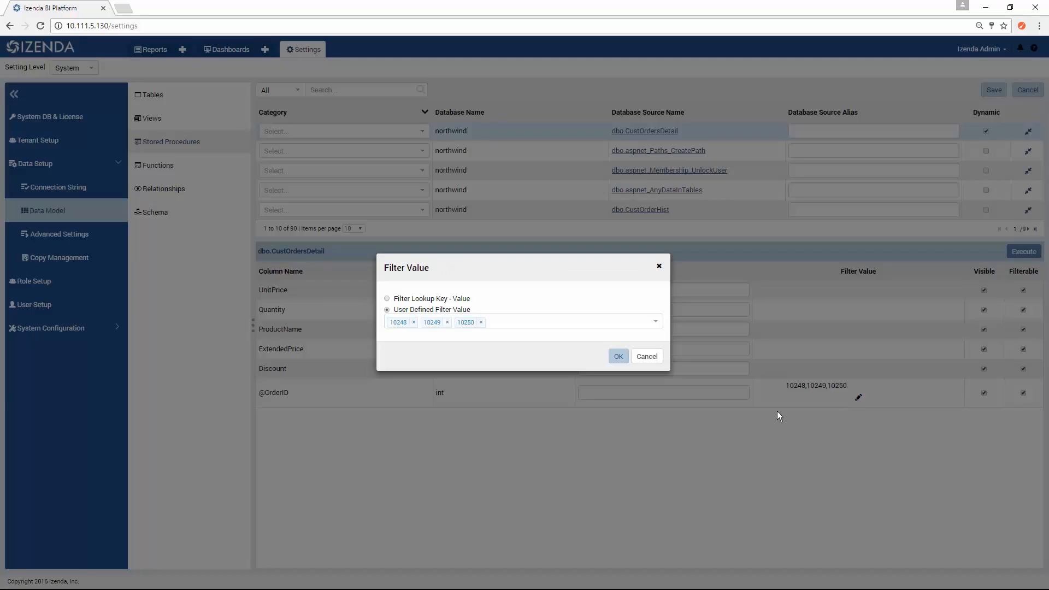
left_click(387, 298)
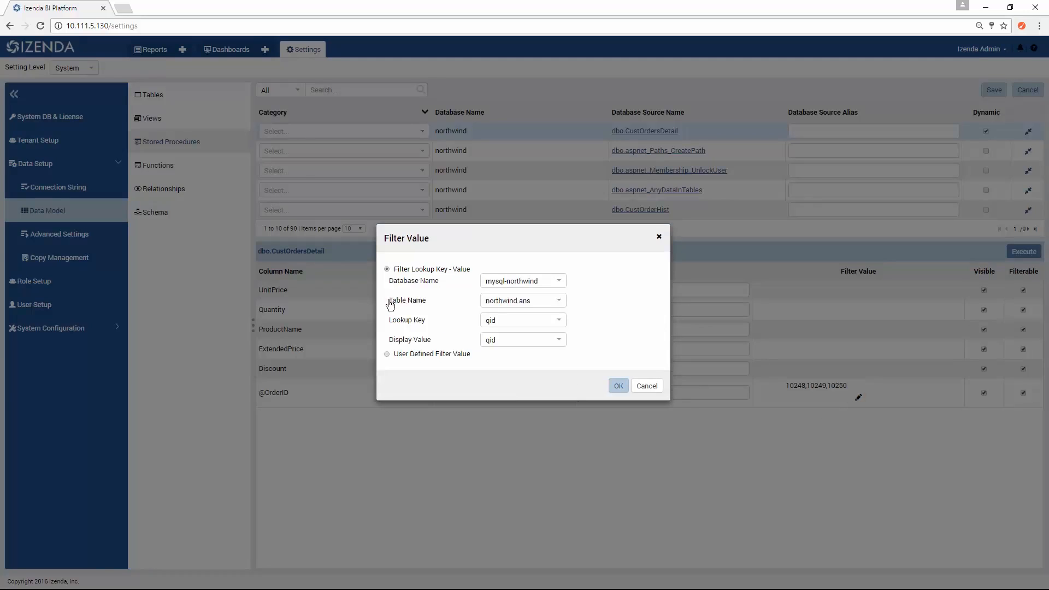
left_click(549, 321)
left_click(532, 330)
left_click(387, 354)
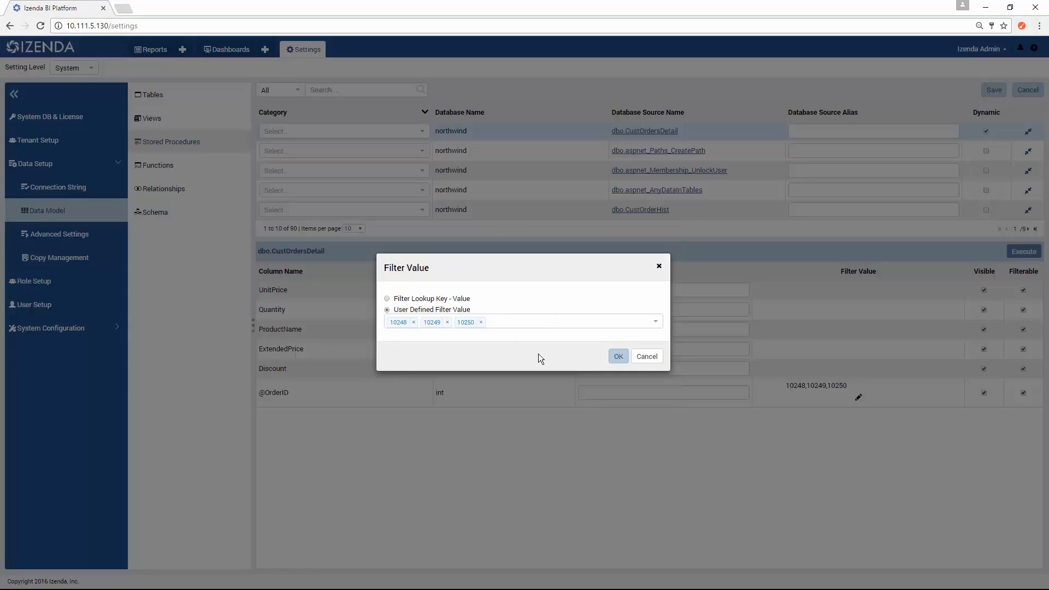
left_click(653, 325)
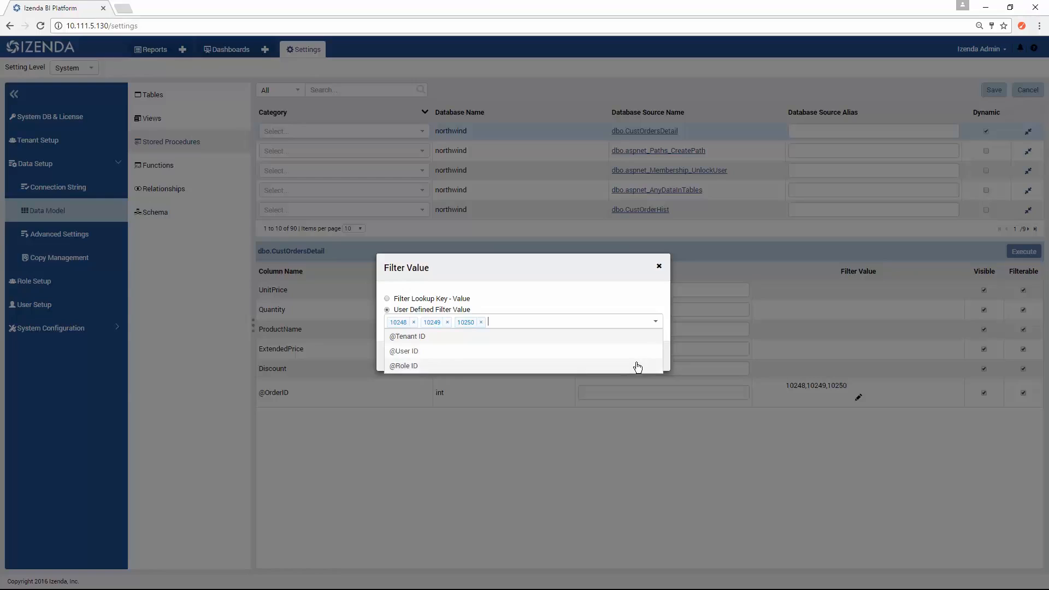
left_click(655, 326)
left_click(650, 356)
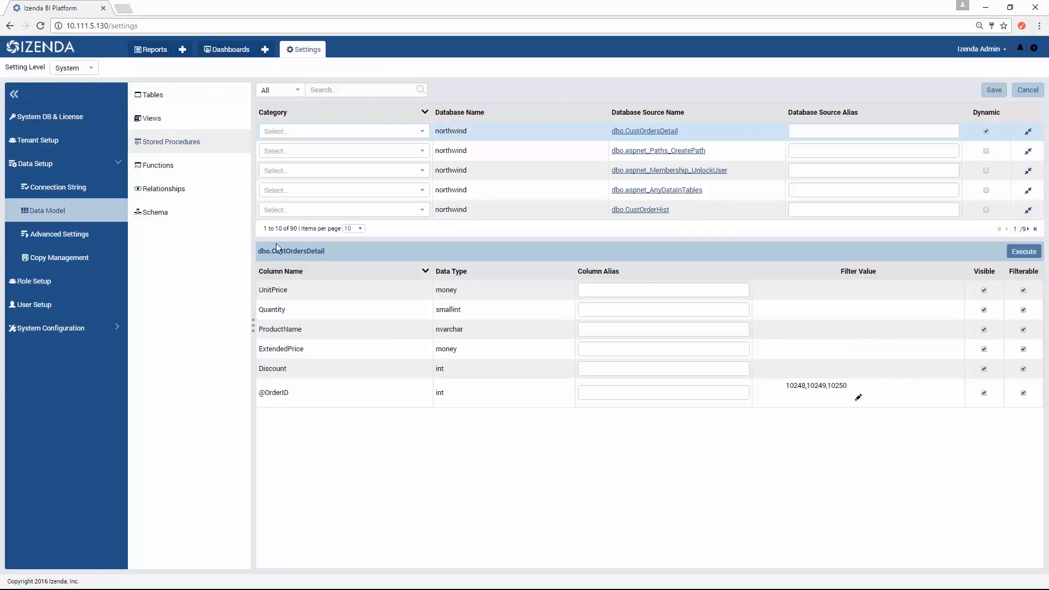
Discard the stored procedure changes, and enable dbo.custorderhist at field level and dbo.TotalProductUnitPriceByCategory at expression level among the functions.
left_click(173, 170)
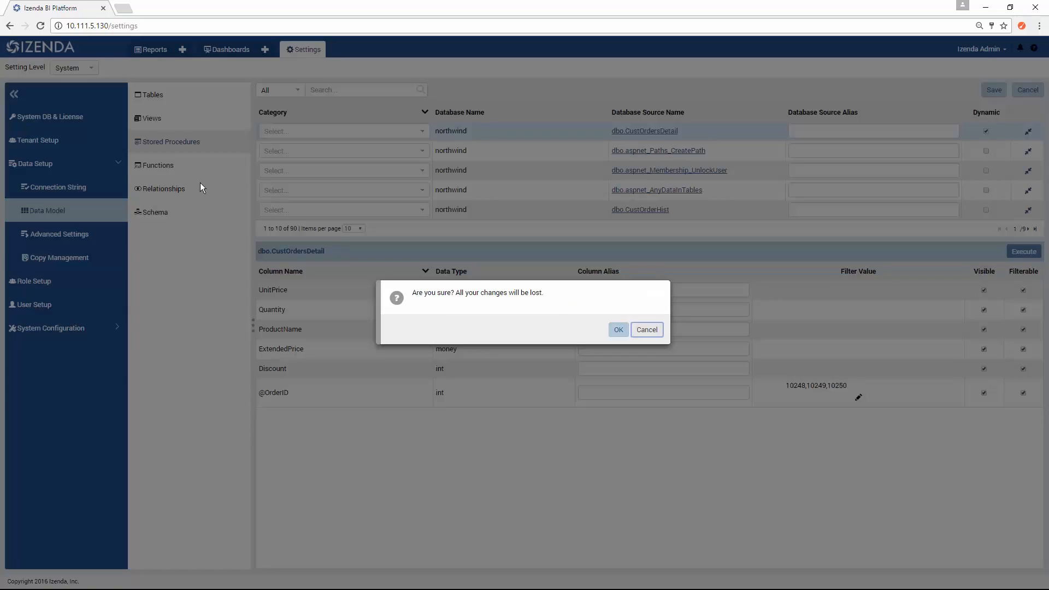
left_click(615, 329)
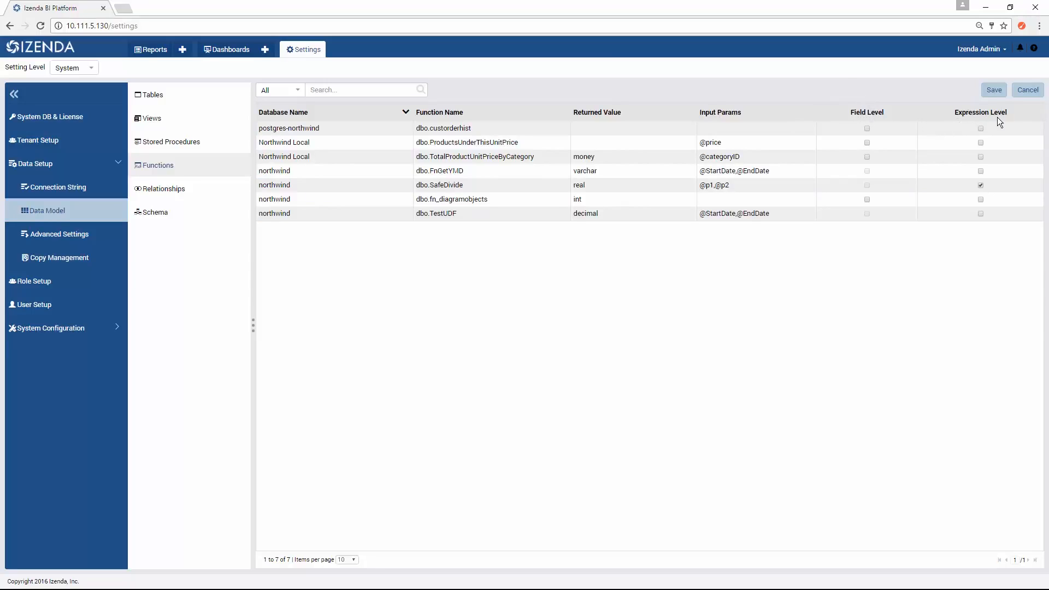
left_click(867, 129)
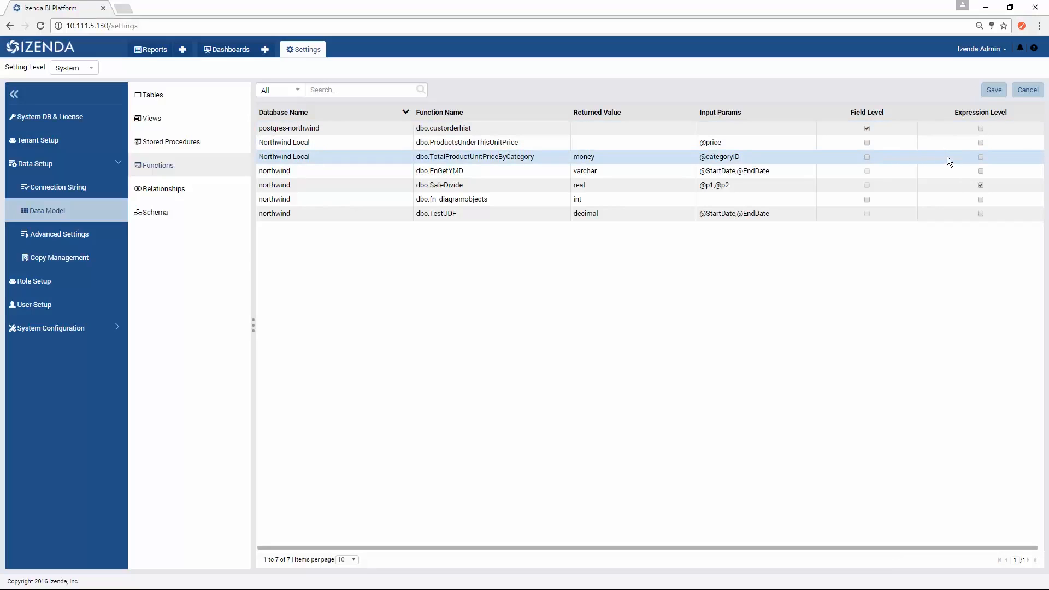
left_click(980, 157)
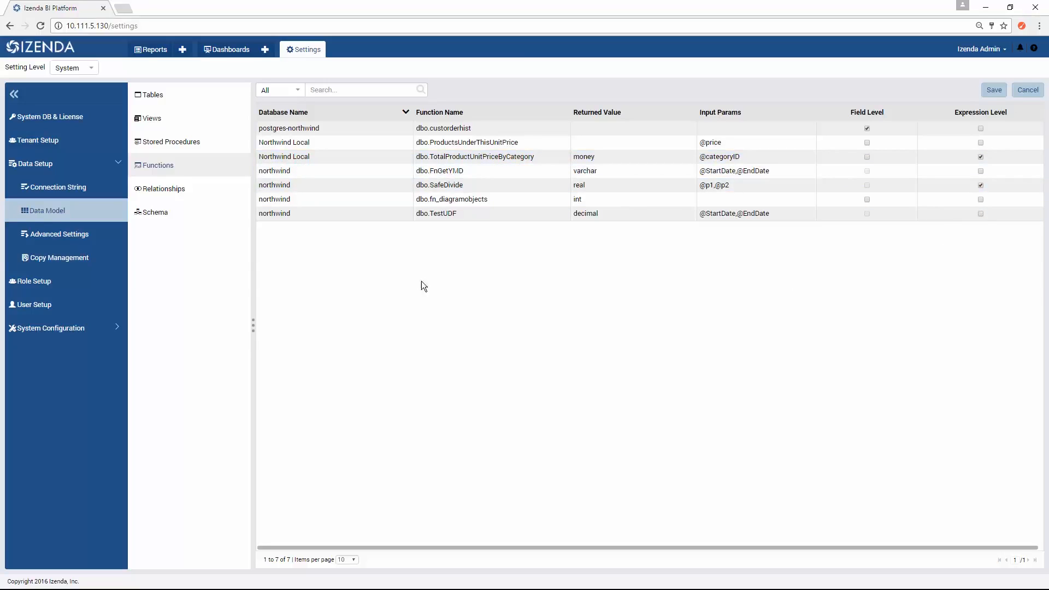
Discard the function changes and add a relationship whose source is the Contacts object in Northwind Local, joined on ContactID.
left_click(191, 196)
left_click(617, 330)
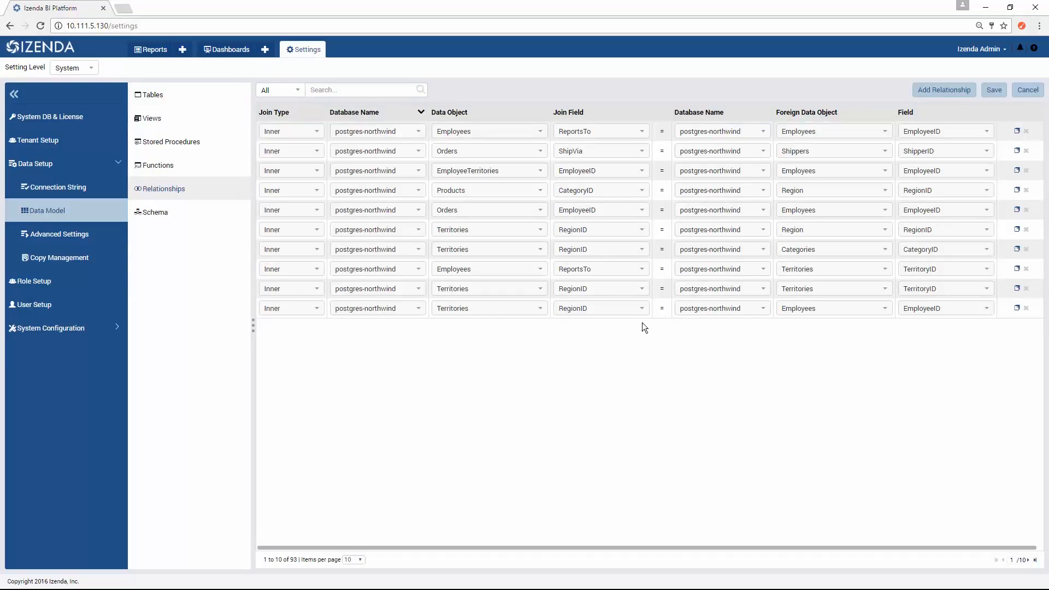
left_click(954, 92)
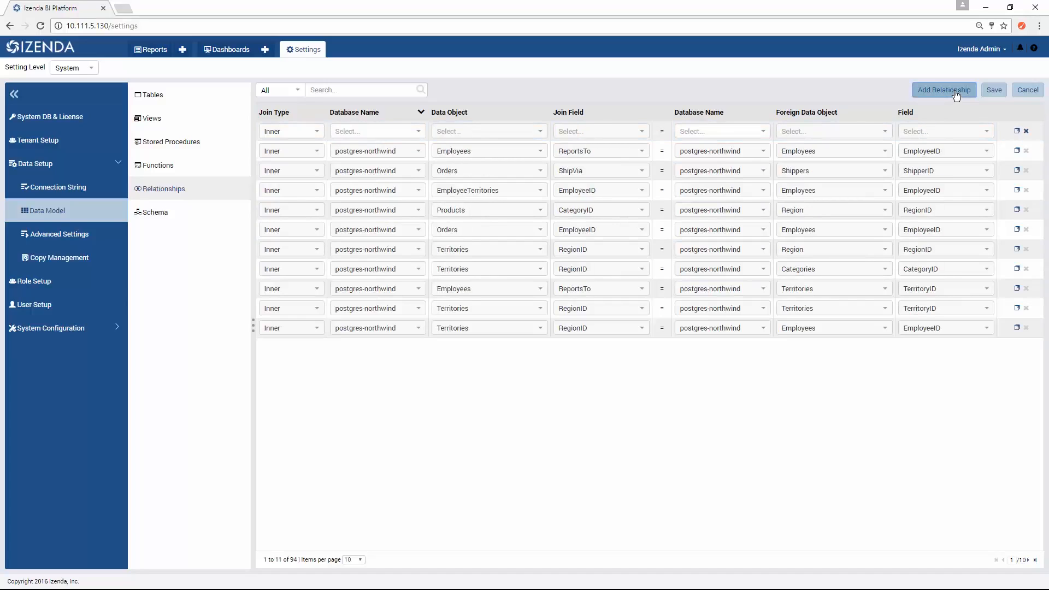
left_click(417, 131)
left_click(389, 147)
left_click(541, 133)
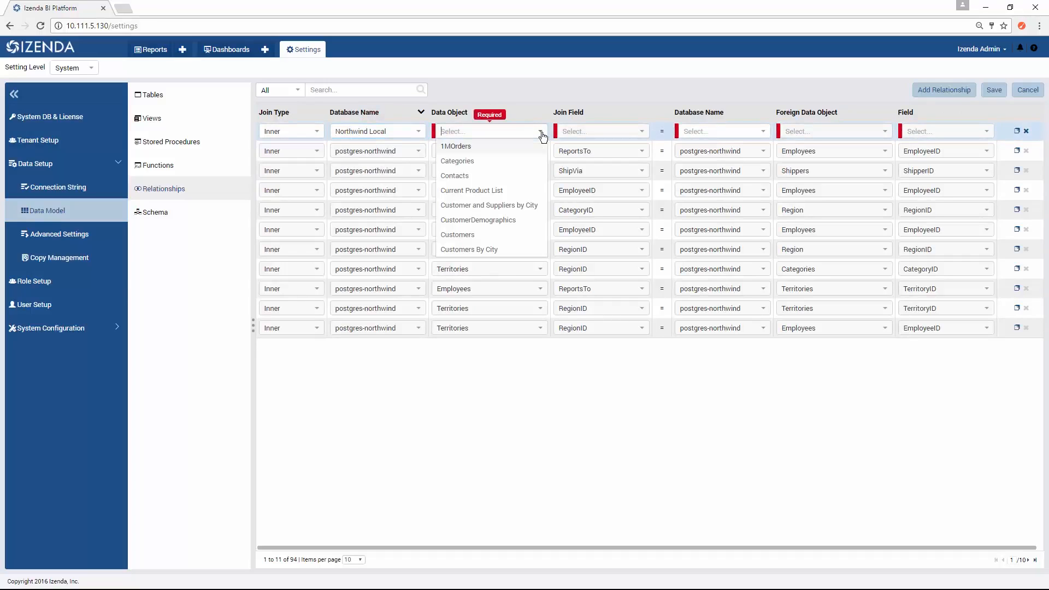
left_click(507, 173)
left_click(643, 134)
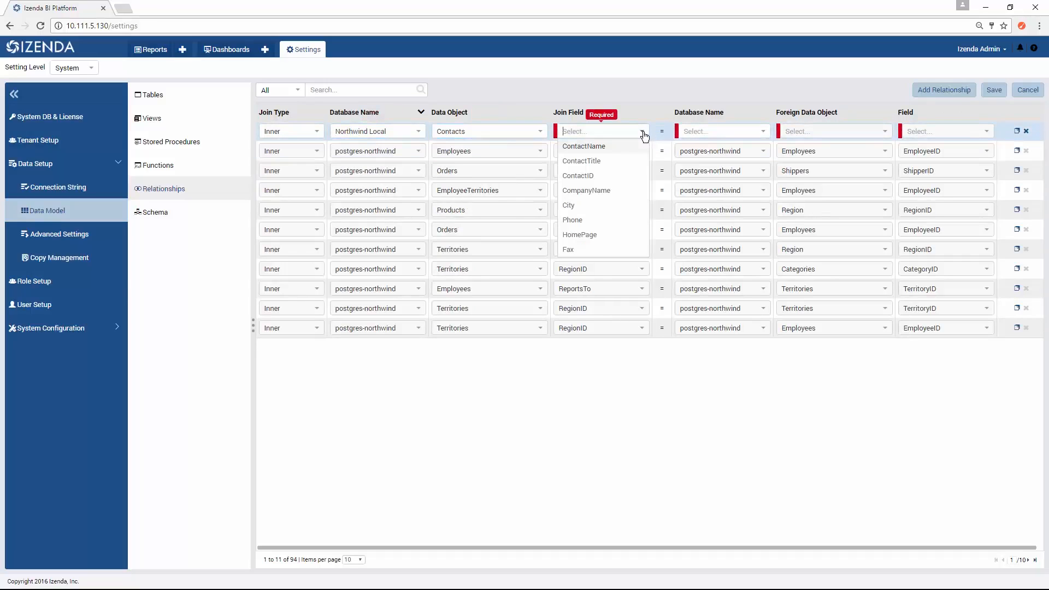
left_click(590, 176)
Set the new relationship's foreign side to the Discount field of Invoices in the mysql-northwind database.
left_click(765, 134)
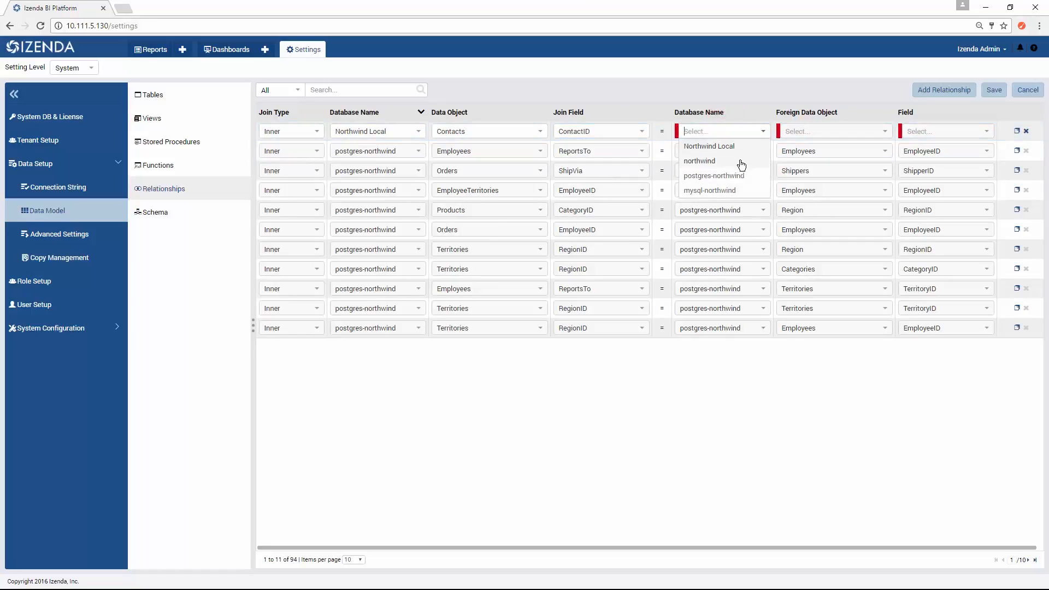
left_click(710, 190)
left_click(876, 134)
left_click(850, 166)
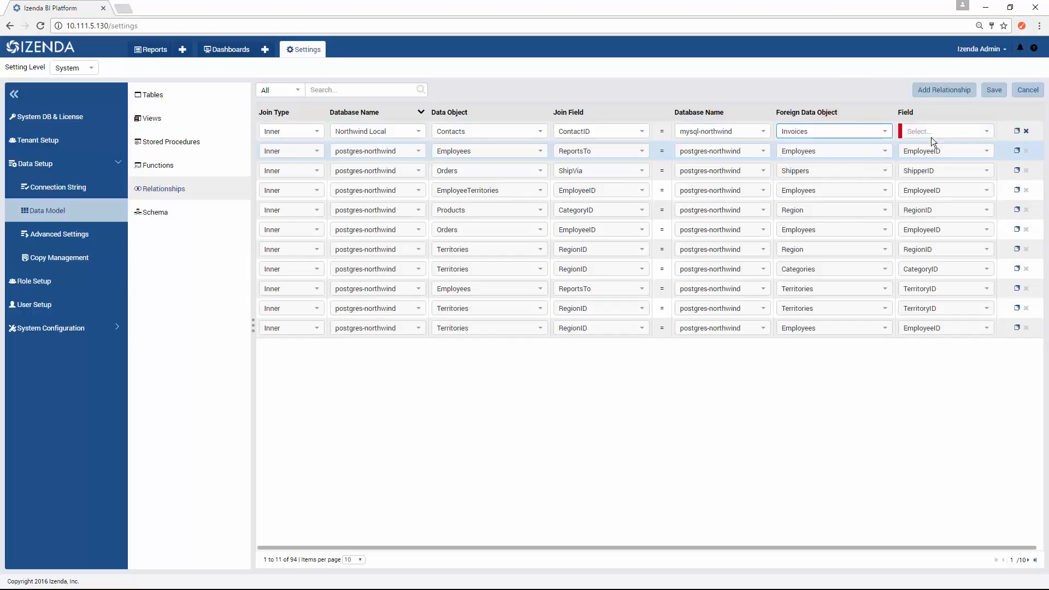
left_click(979, 131)
scroll(961, 198, "down", 3)
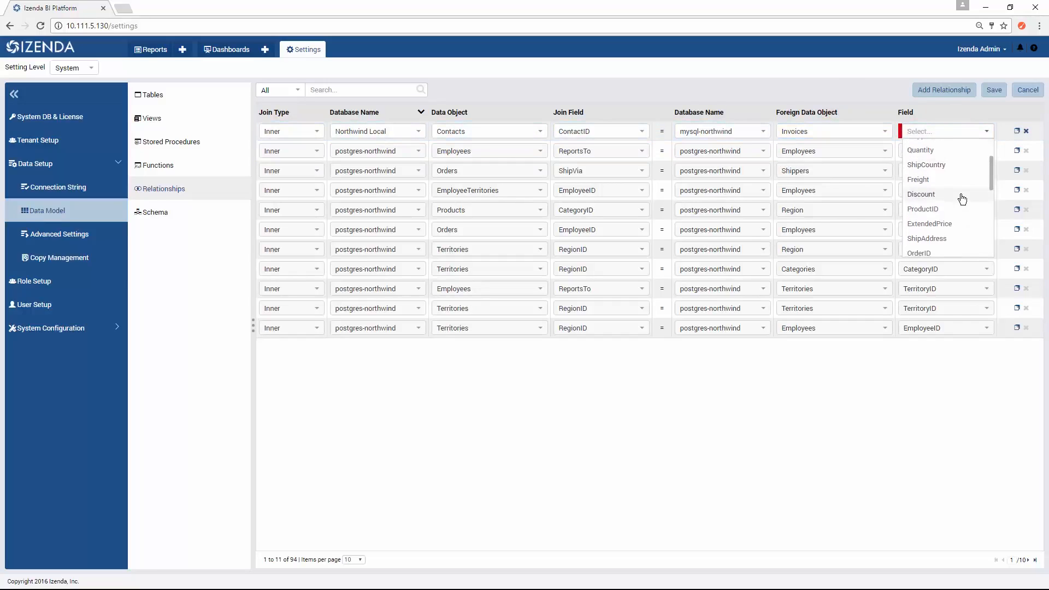
left_click(960, 199)
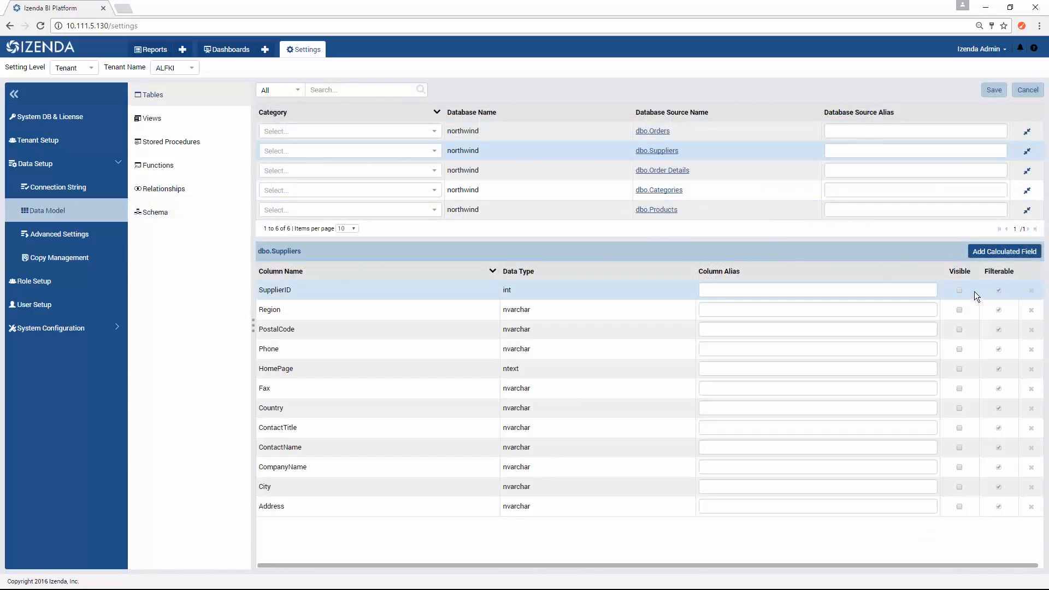
For tenant ALFKI, make the SupplierID and Region columns of dbo.Suppliers visible and assign dbo.Orders to a new category Sales.
left_click(961, 291)
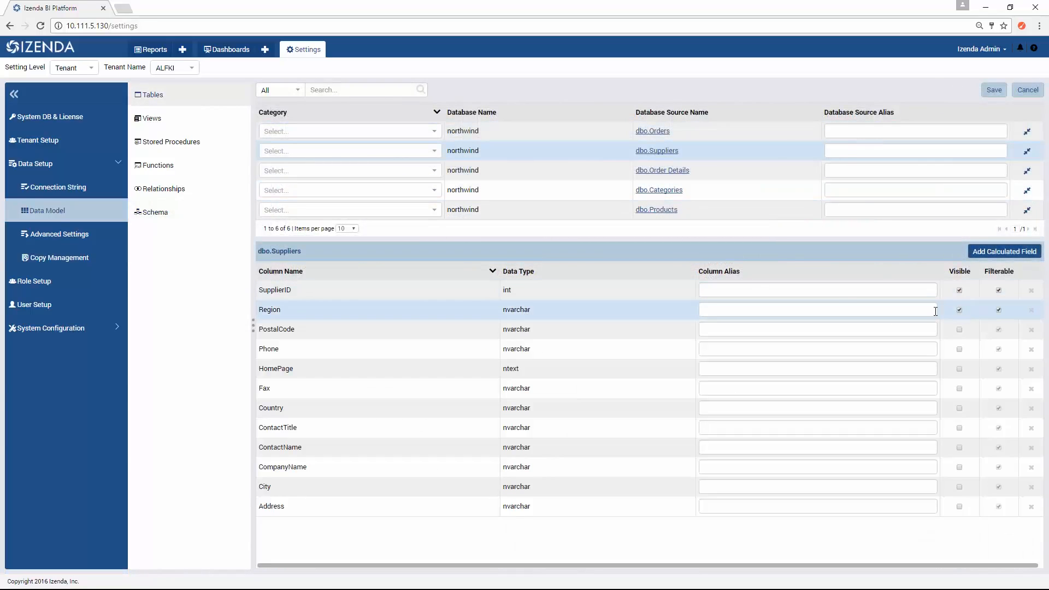
left_click(957, 310)
left_click(363, 134)
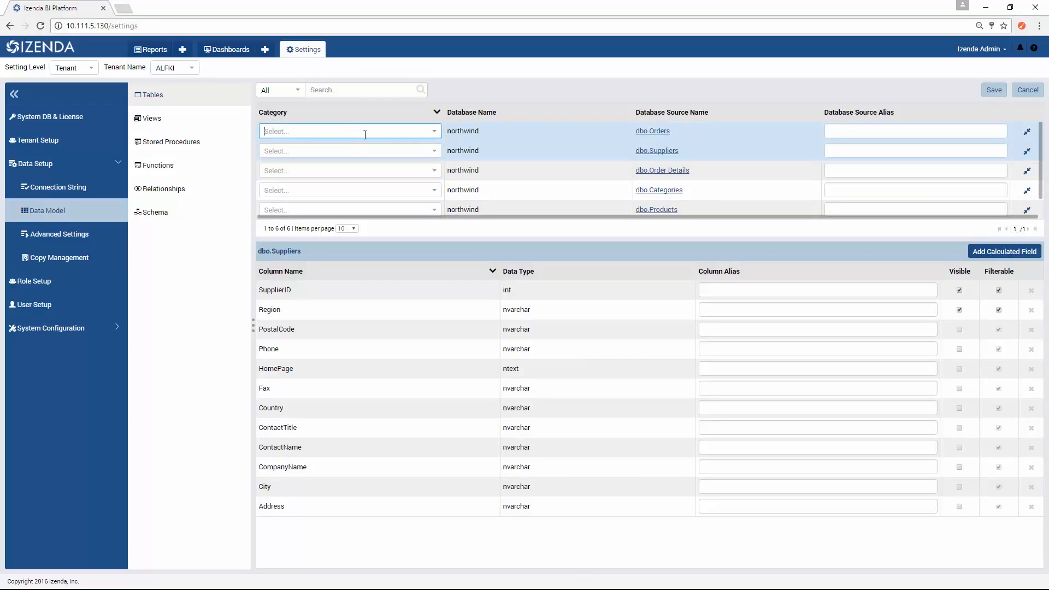
type("Sales")
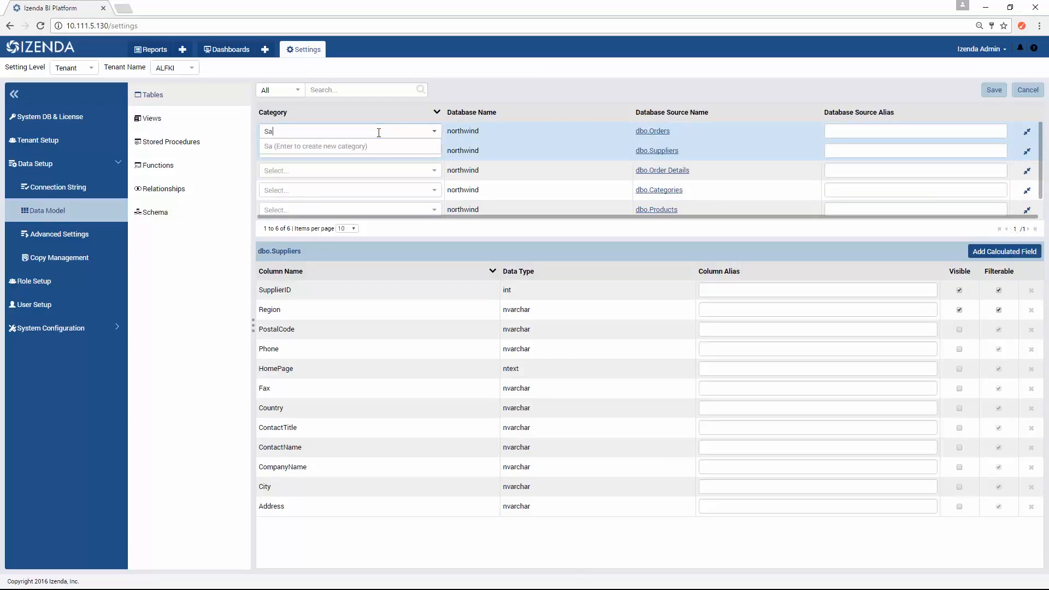
key("Return")
left_click(436, 152)
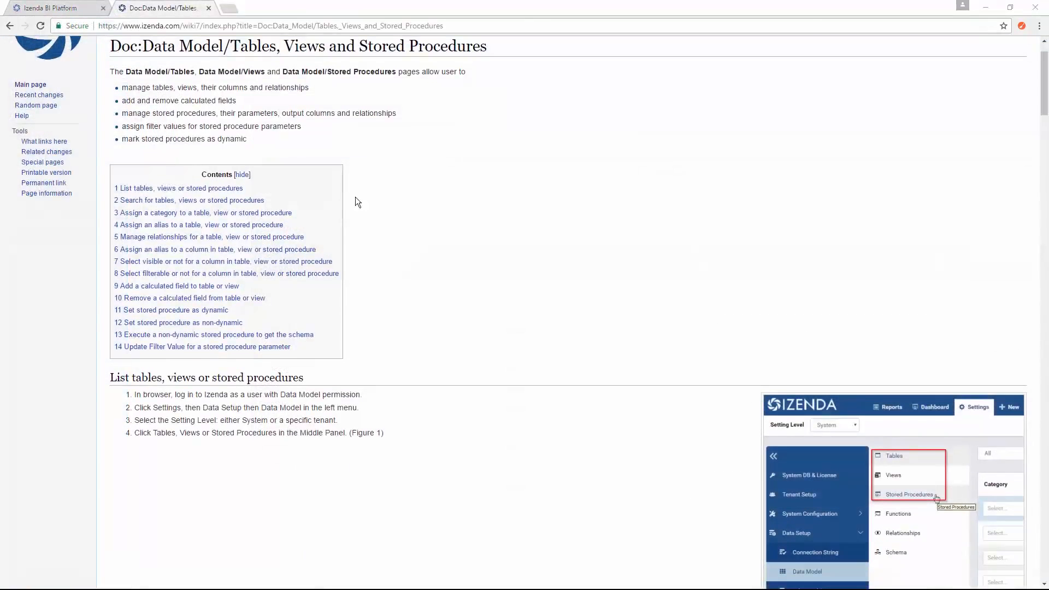
Look through the Data Model documentation on tables, views and stored procedures, and browse the 7 Series Install/Setup Videos page.
left_click_drag(1043, 118, 1037, 326)
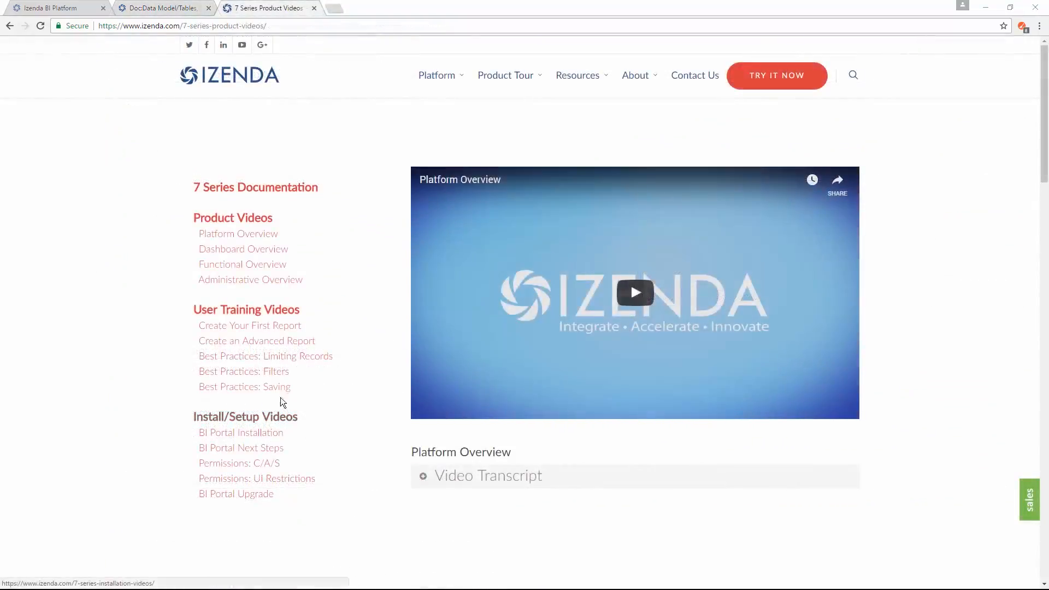
left_click(266, 421)
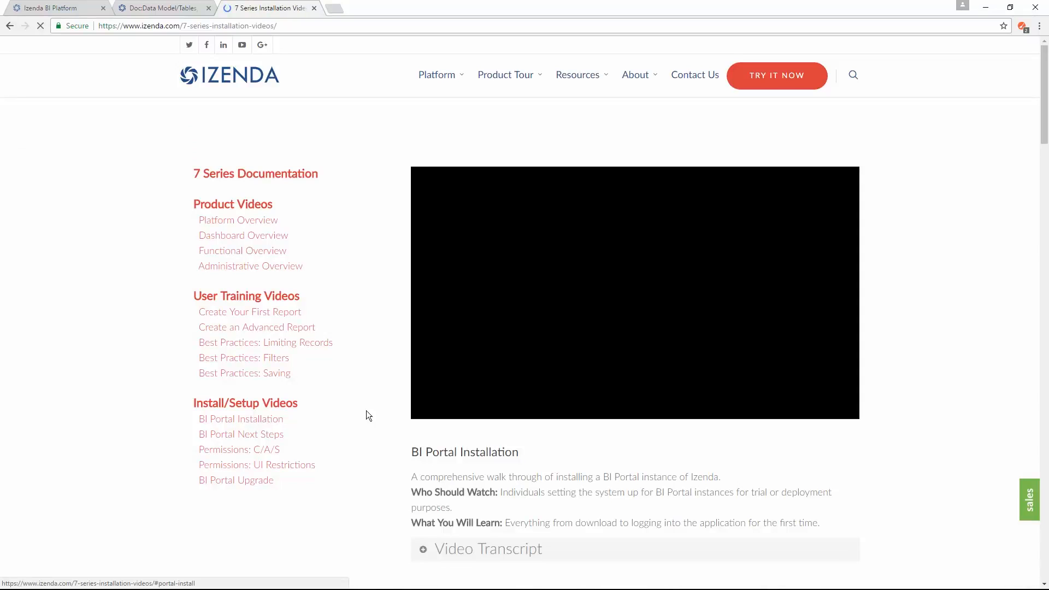
scroll(369, 406, "down", 10)
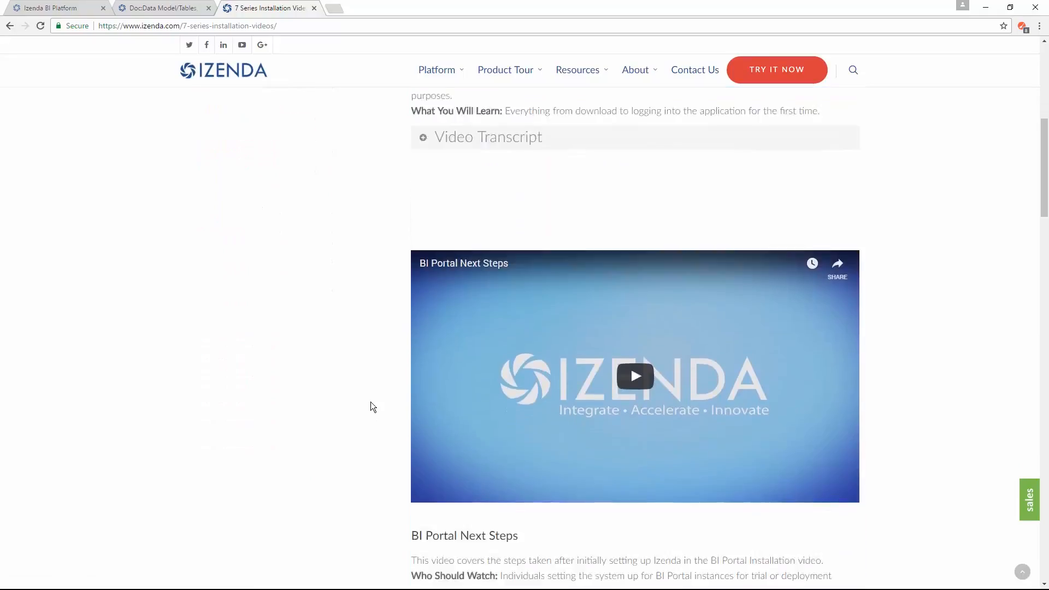